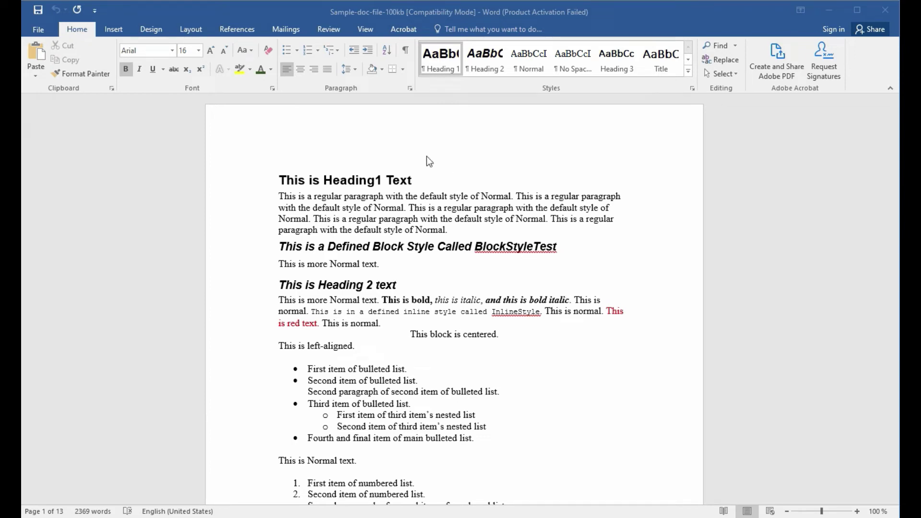
Place the cursor in the Heading1 line and spreadsheet caption, then select and deselect the heading.
left_click(401, 151)
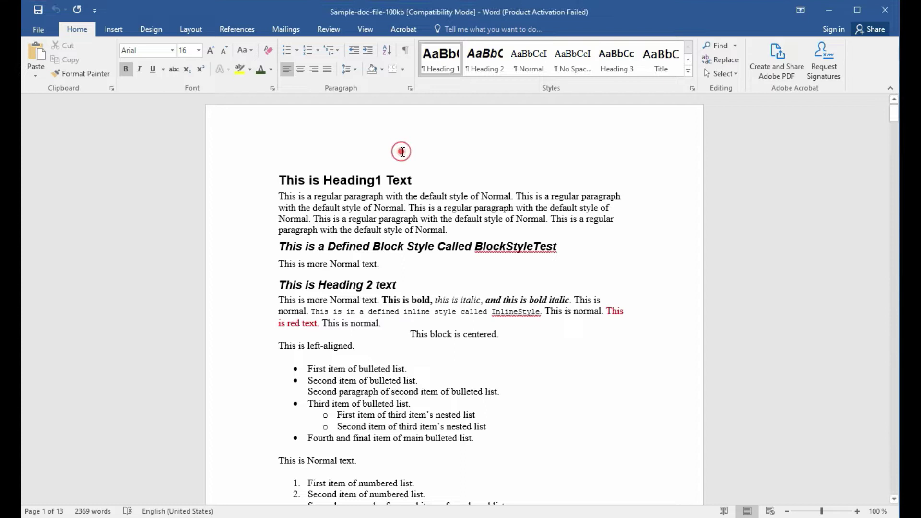
scroll(495, 362, "down", 10)
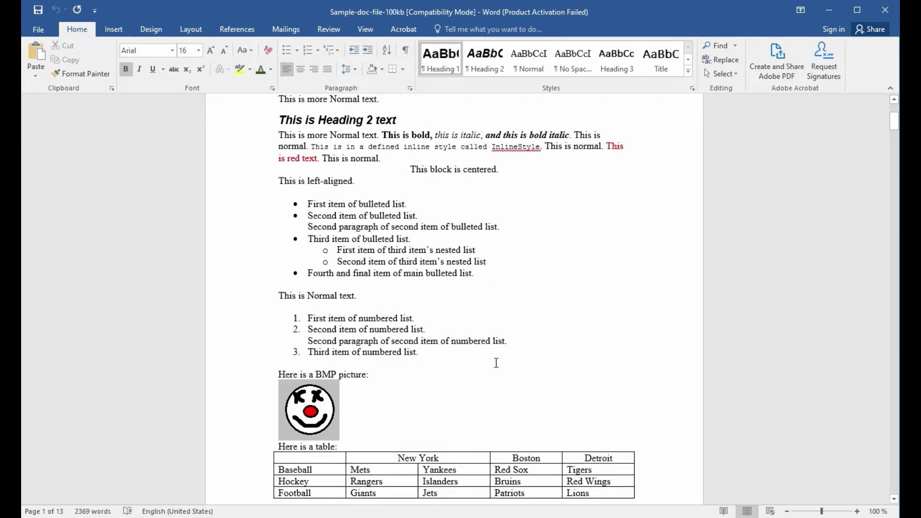
left_click(420, 422)
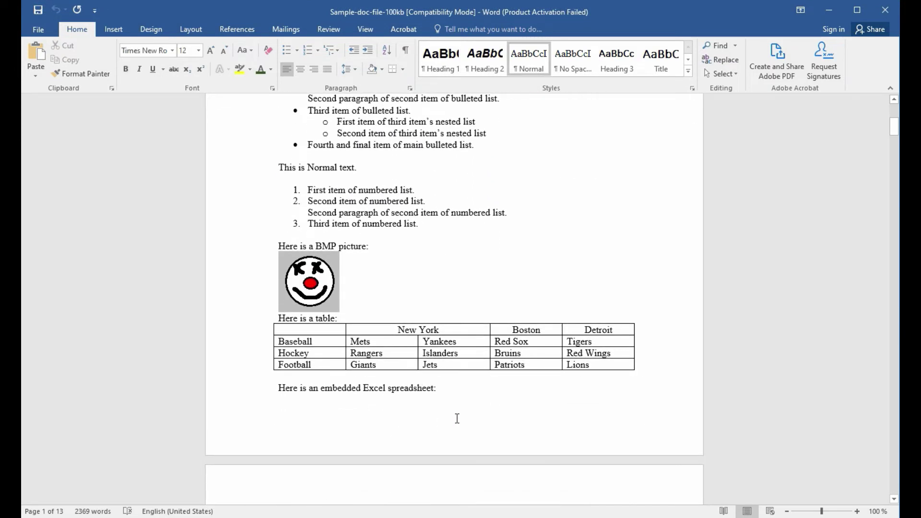
scroll(455, 420, "up", 3)
scroll(457, 418, "up", 8)
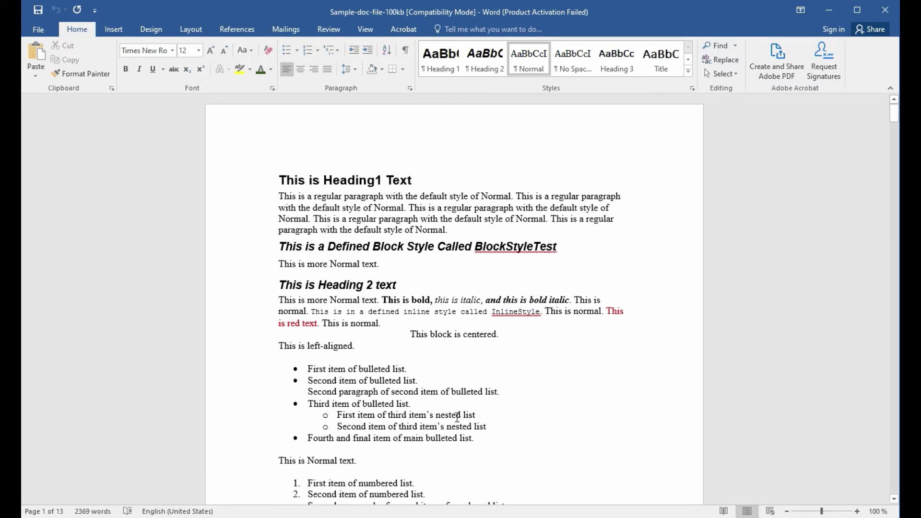
left_click(446, 146)
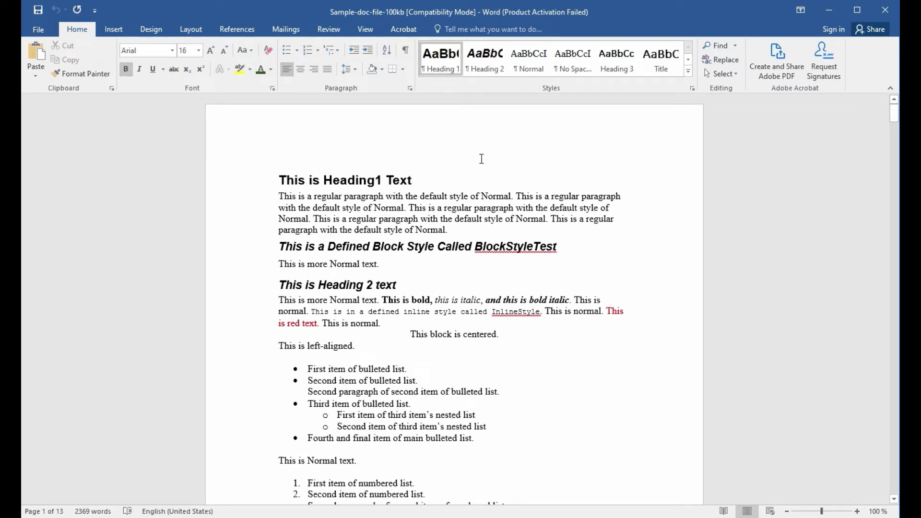
mouse_move(345, 180)
left_click_drag(438, 180, 262, 134)
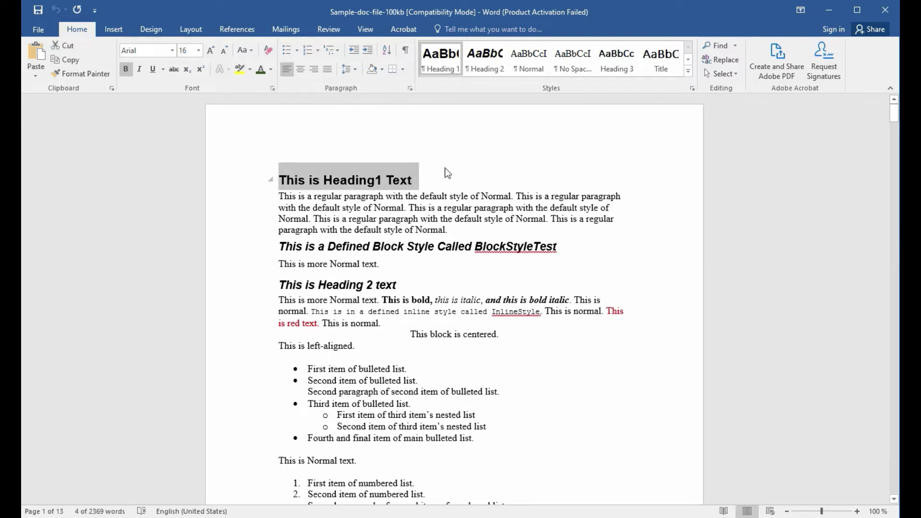
left_click(436, 180)
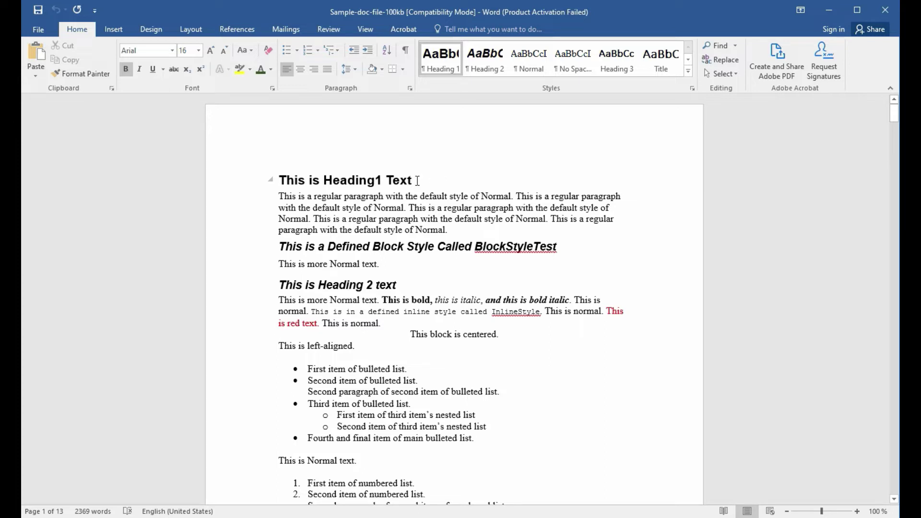
Put the cursor after the spreadsheet caption and look over the Insert ribbon before returning to Home.
left_click(443, 150)
scroll(504, 346, "down", 3)
scroll(505, 349, "down", 4)
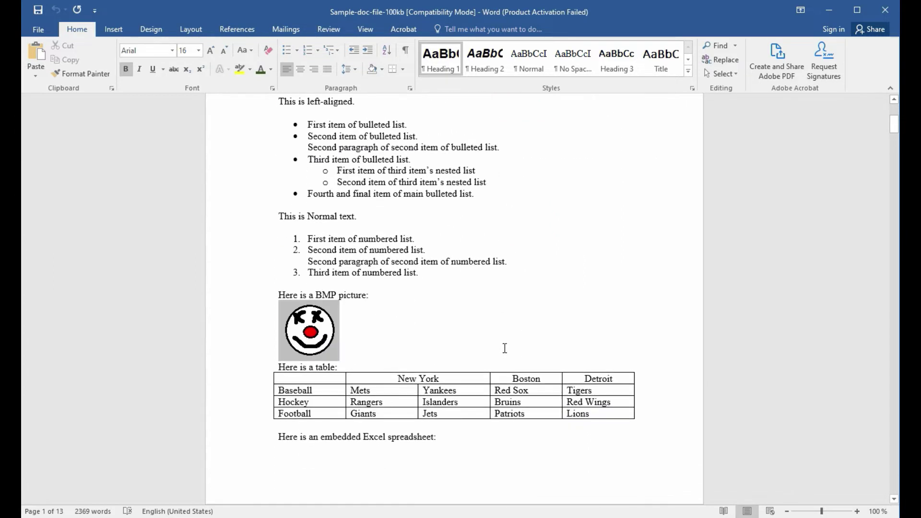
scroll(505, 348, "down", 3)
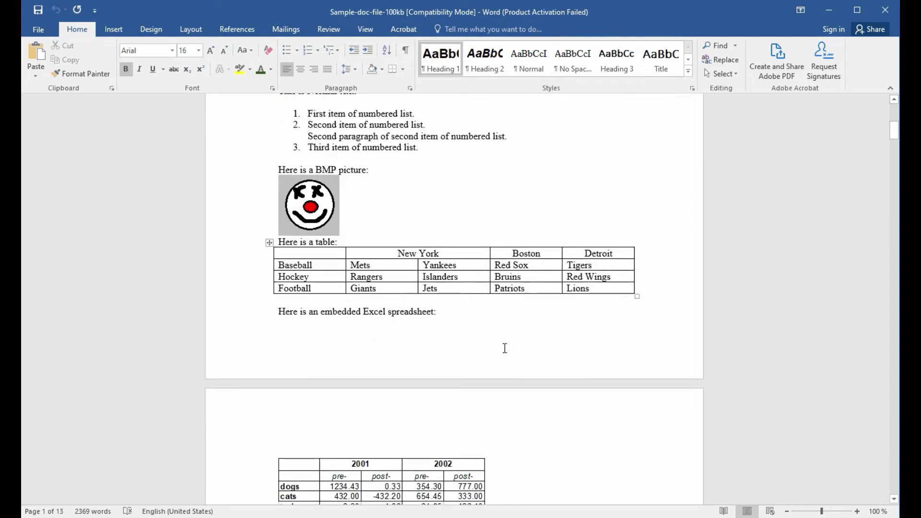
scroll(505, 348, "up", 2)
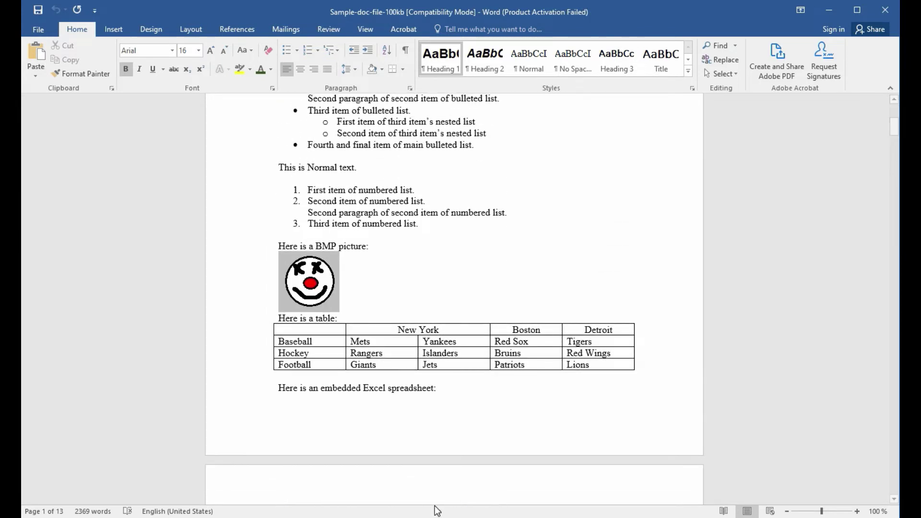
left_click(450, 433)
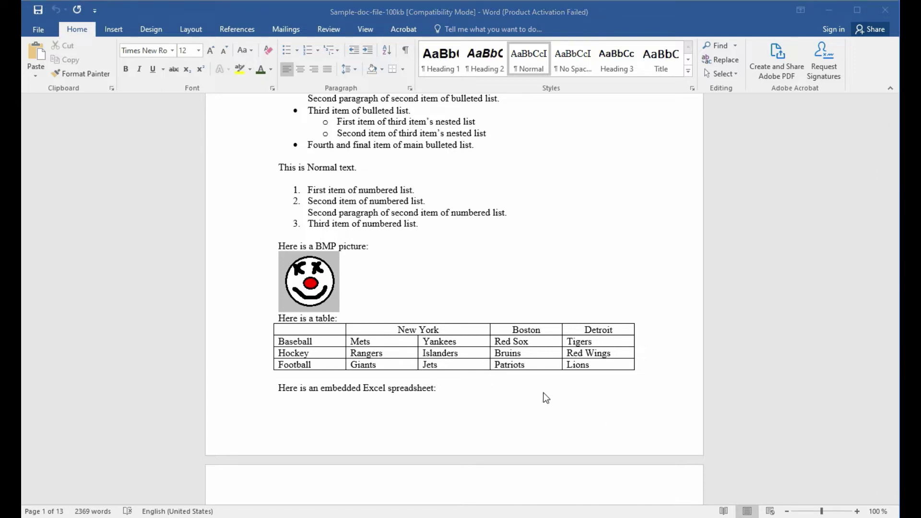
scroll(552, 401, "up", 4)
scroll(539, 402, "up", 4)
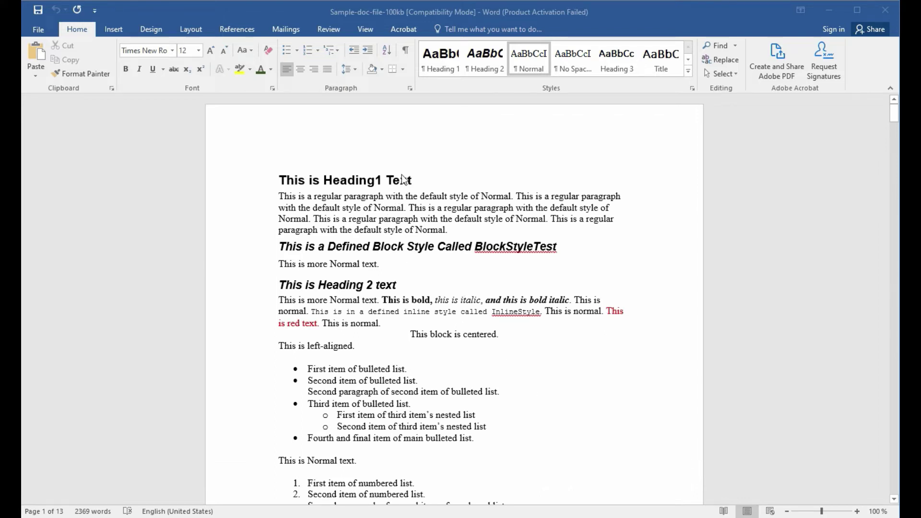
left_click(391, 139)
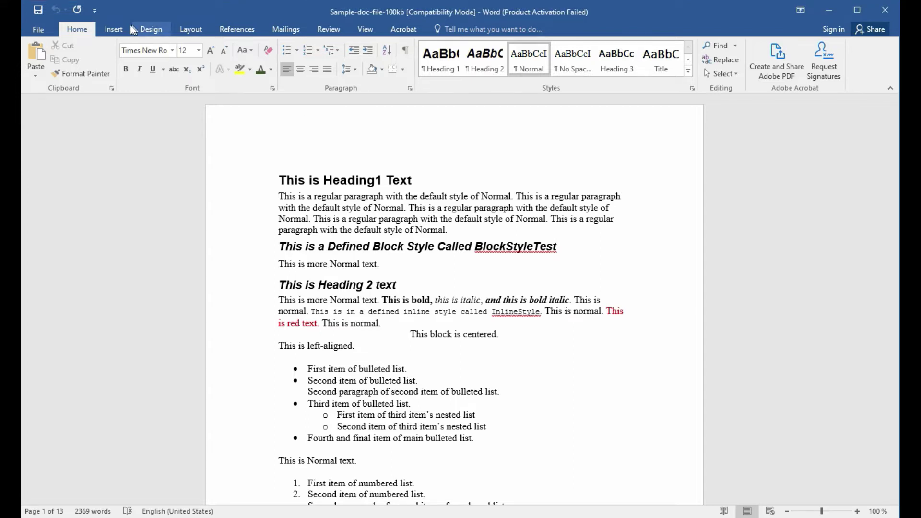
left_click(116, 28)
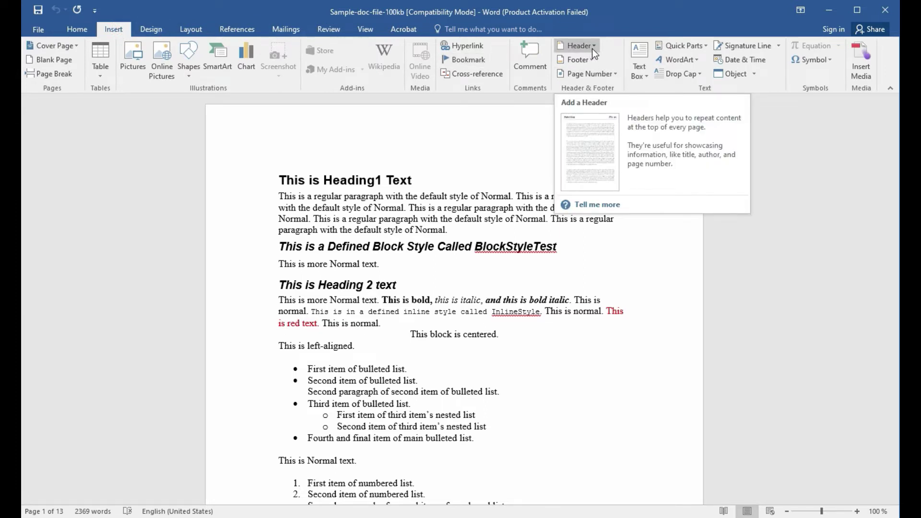
left_click(78, 32)
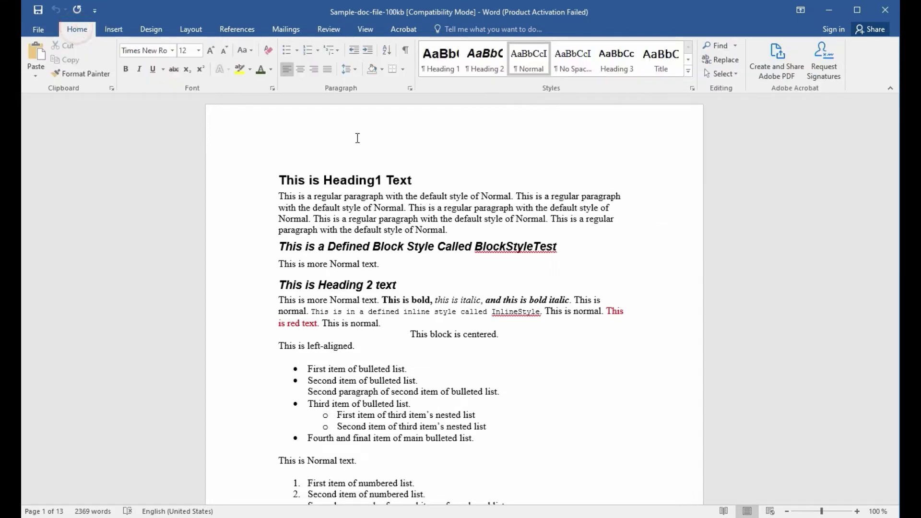
Enter 'Application For Leave' in the page header, correcting the mistyped 'Form'.
double_click(392, 141)
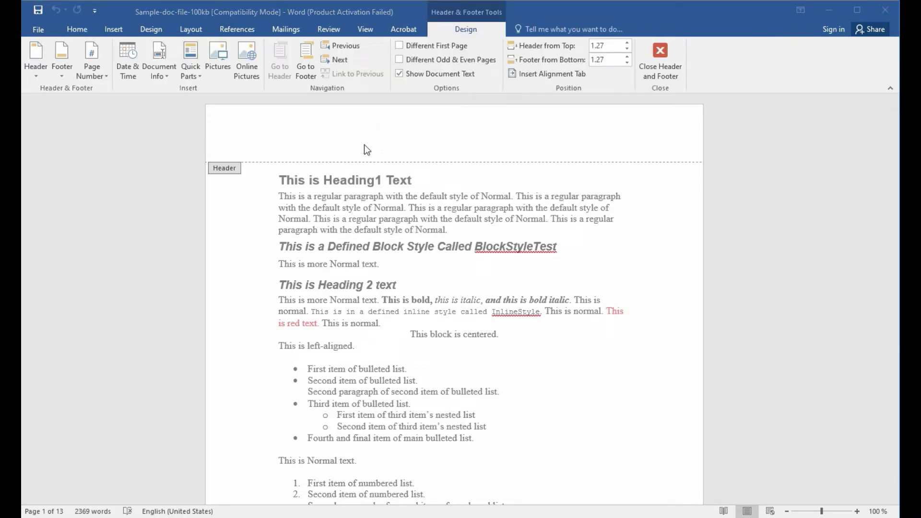
left_click(342, 141)
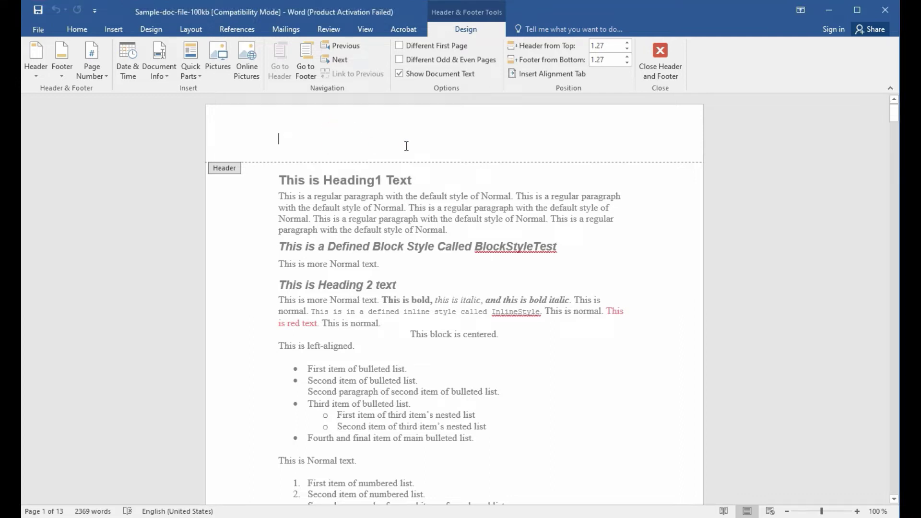
type("Application Form")
key("BackSpace")
key("BackSpace")
key("BackSpace")
key("BackSpace")
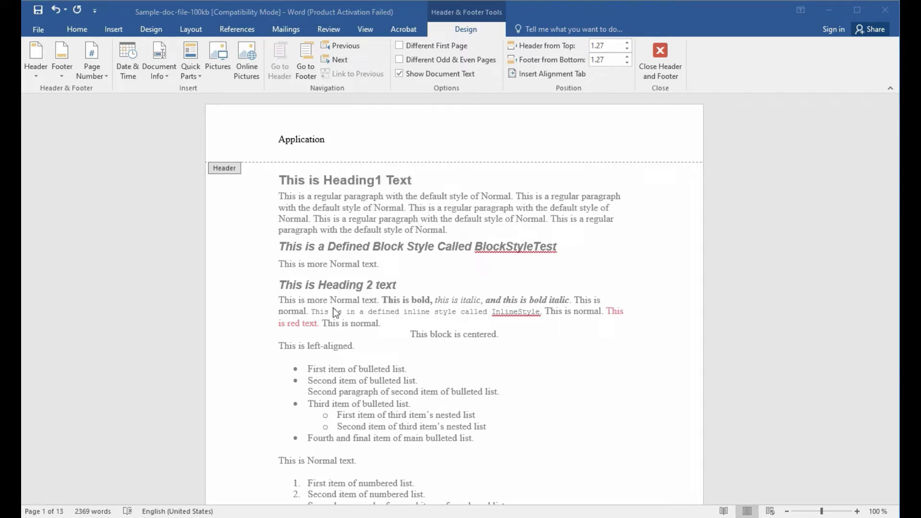
left_click(366, 141)
type("For Leave")
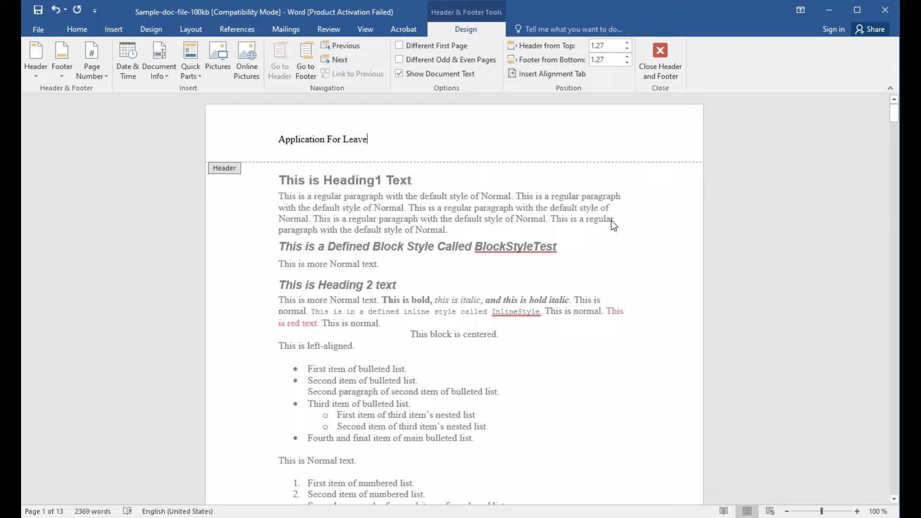
Close the header and scroll to page 2 to confirm 'Application For Leave' repeats there.
double_click(649, 197)
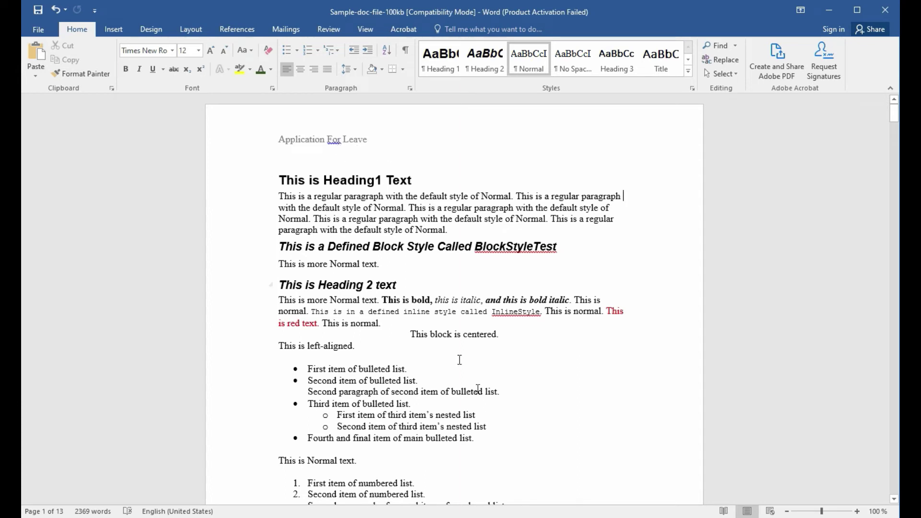
scroll(479, 377, "down", 2)
scroll(479, 371, "up", 1)
scroll(479, 372, "down", 2)
scroll(479, 372, "down", 6)
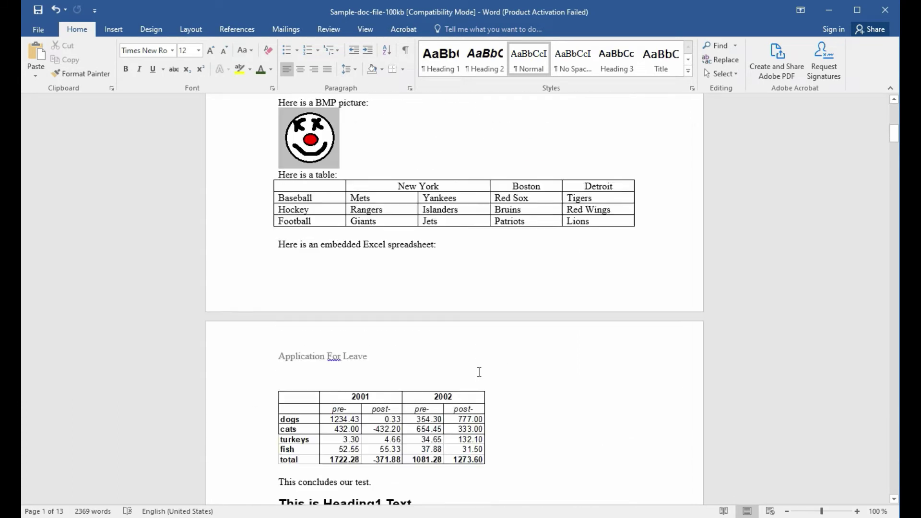
scroll(479, 372, "down", 1)
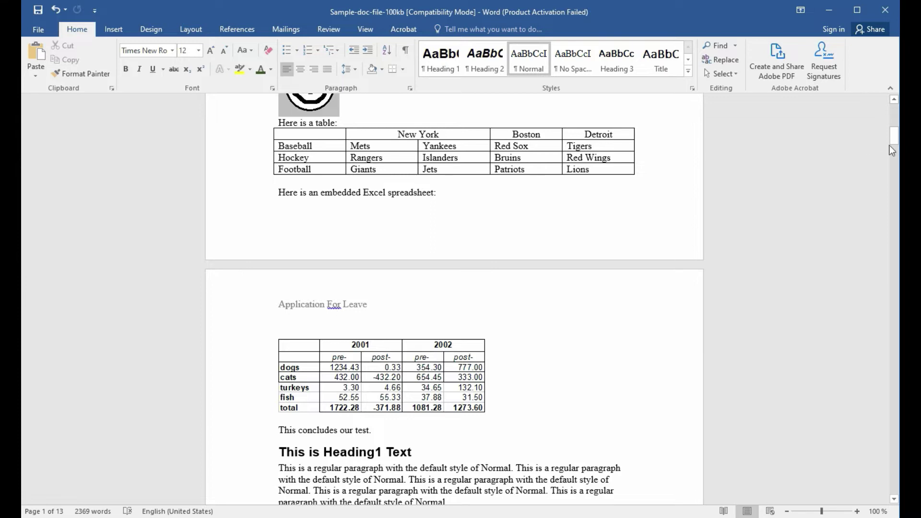
scroll(566, 383, "down", 3)
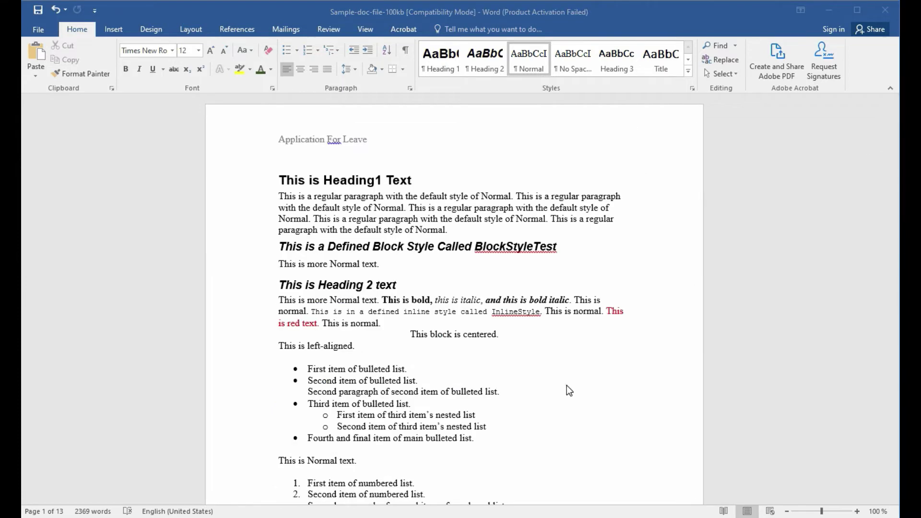
scroll(567, 385, "down", 4)
scroll(566, 385, "down", 3)
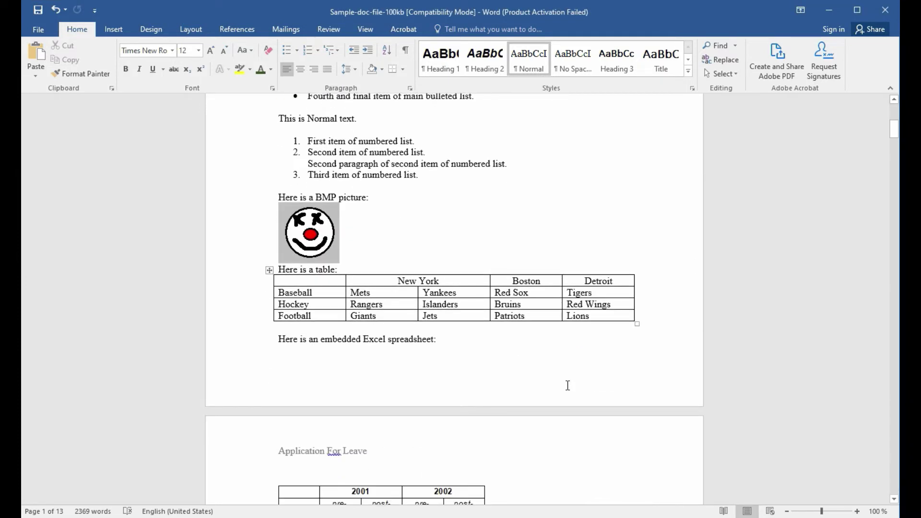
double_click(409, 378)
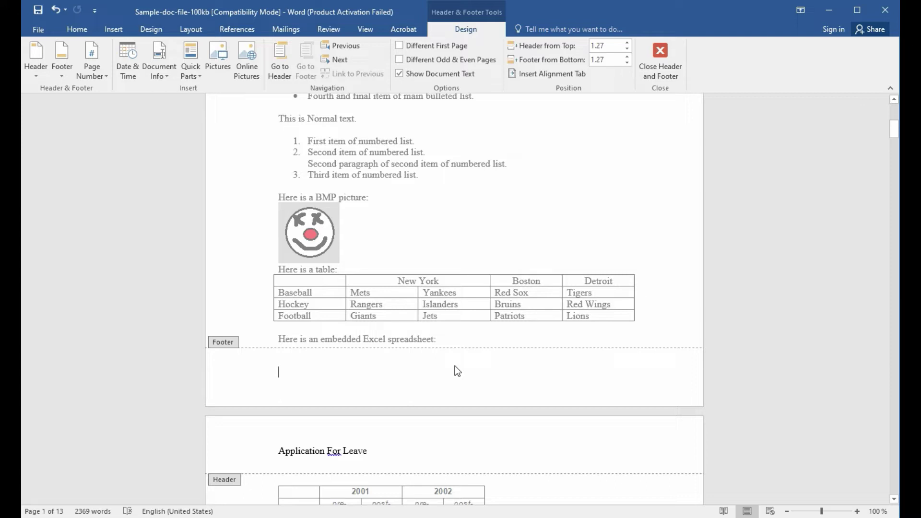
type("1")
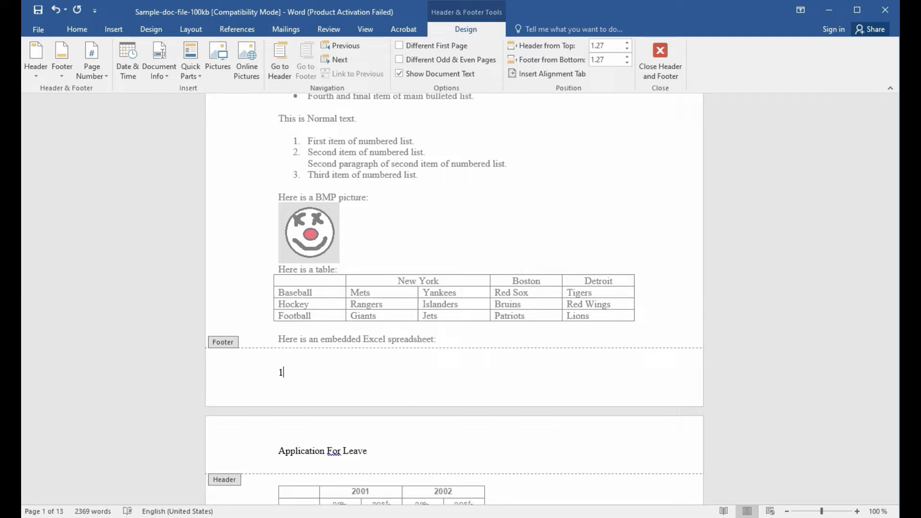
left_click(678, 291)
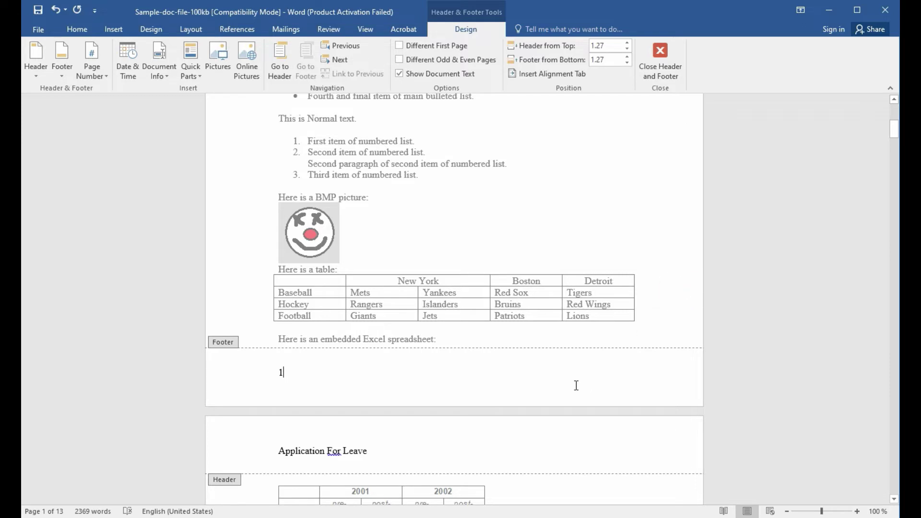
scroll(575, 384, "down", 3)
scroll(575, 385, "down", 1)
scroll(575, 384, "down", 5)
scroll(575, 383, "down", 3)
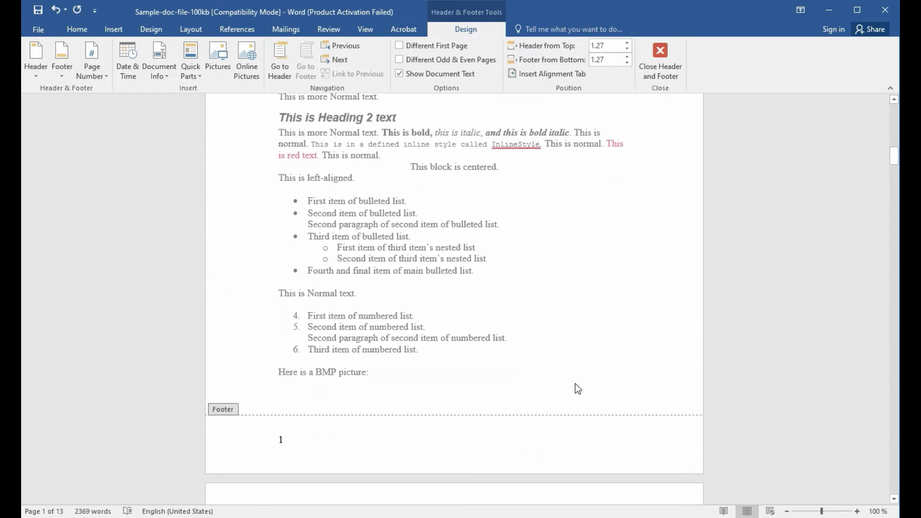
scroll(575, 384, "down", 2)
scroll(576, 384, "up", 4)
scroll(576, 384, "up", 2)
scroll(575, 383, "up", 3)
scroll(575, 384, "up", 2)
scroll(575, 389, "up", 3)
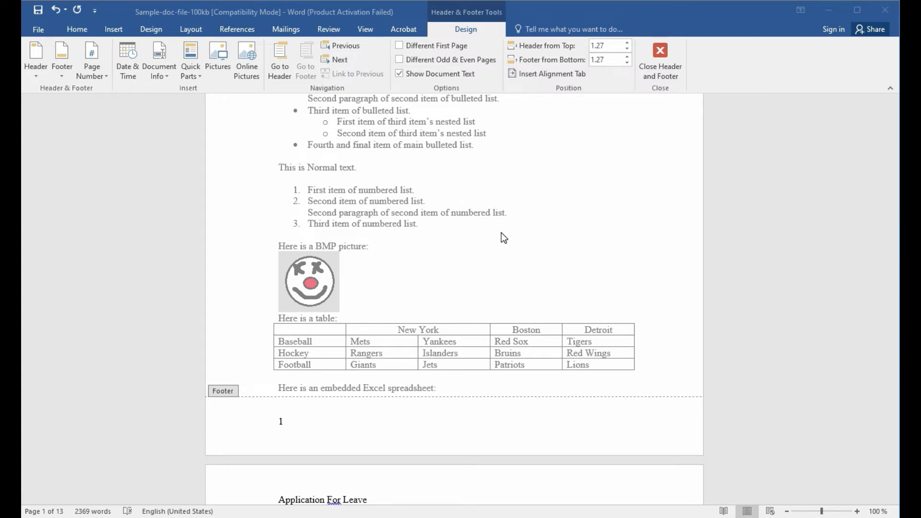
scroll(501, 234, "up", 4)
scroll(502, 234, "down", 1)
scroll(502, 234, "down", 1)
scroll(504, 238, "down", 3)
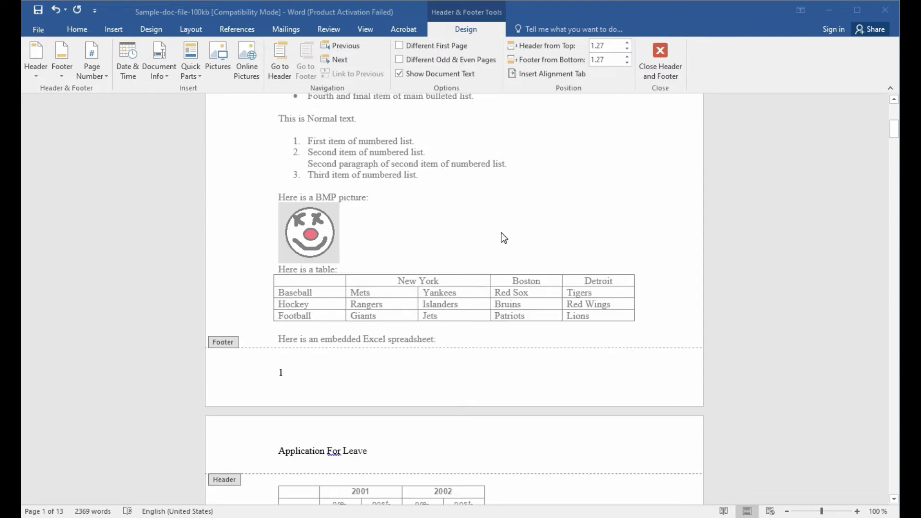
scroll(502, 232, "up", 1)
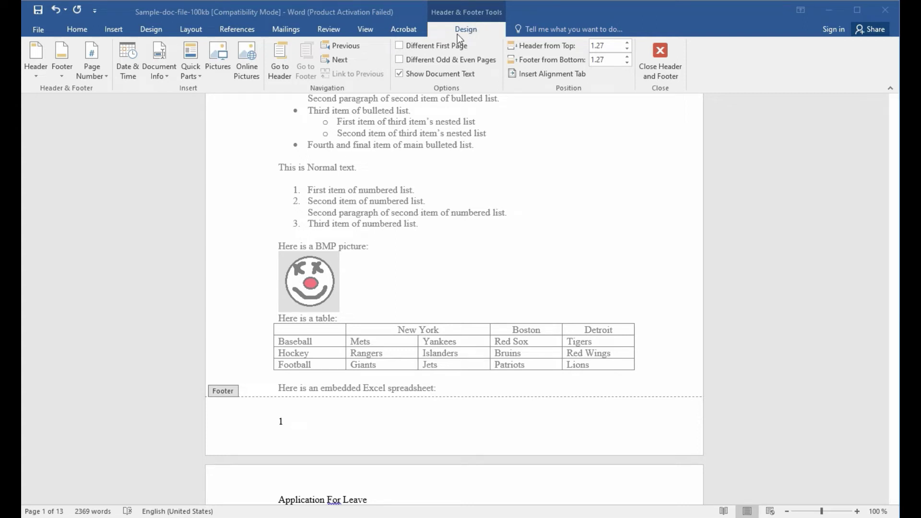
Apply the Accent Bar 1 bottom-of-page number, giving '1 | Page' and '2 | Page' footers.
left_click(101, 76)
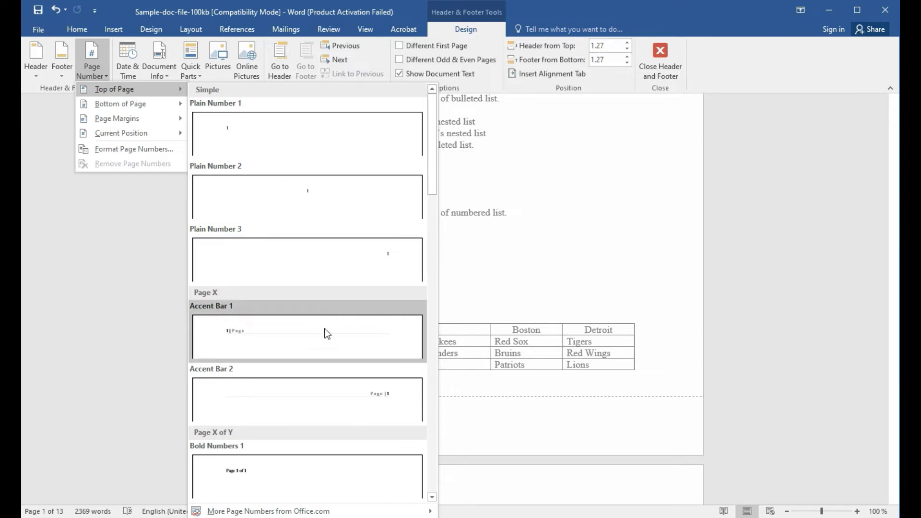
mouse_move(120, 104)
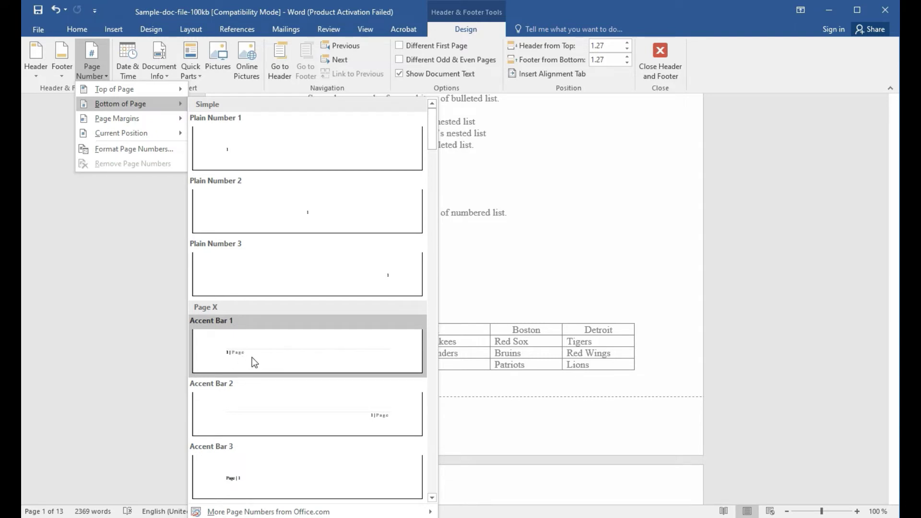
left_click(277, 355)
scroll(382, 358, "down", 3)
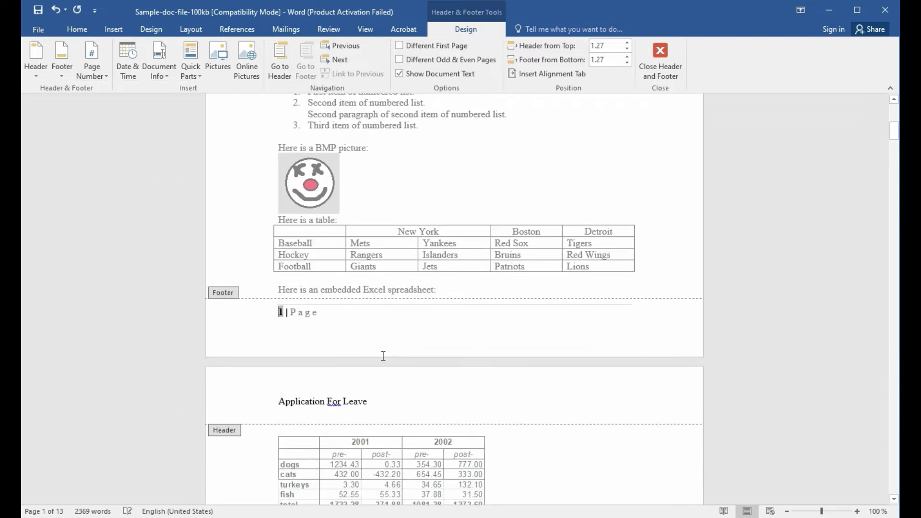
scroll(382, 356, "down", 6)
scroll(382, 356, "down", 2)
scroll(382, 356, "down", 5)
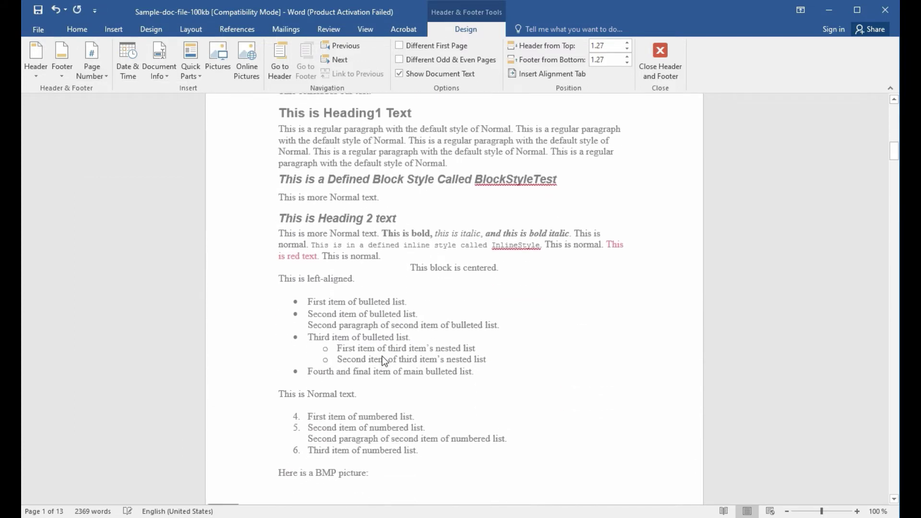
scroll(382, 356, "down", 3)
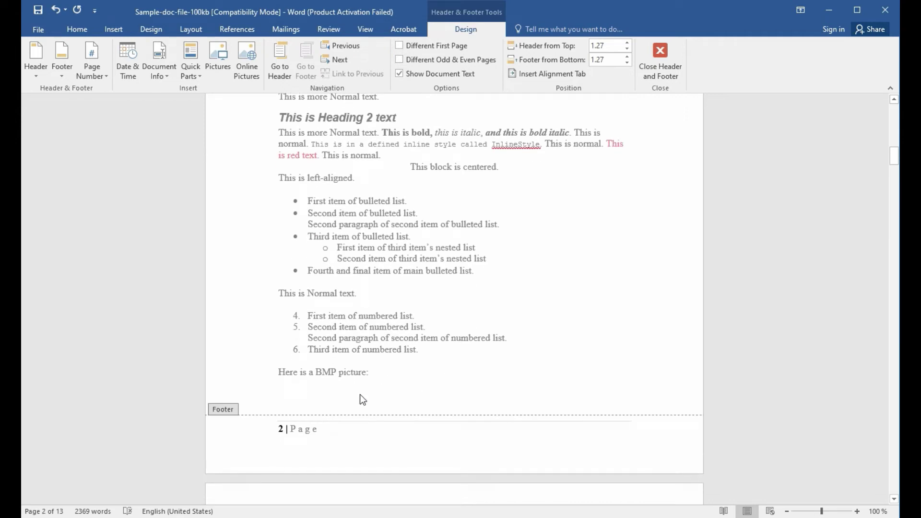
triple_click(321, 430)
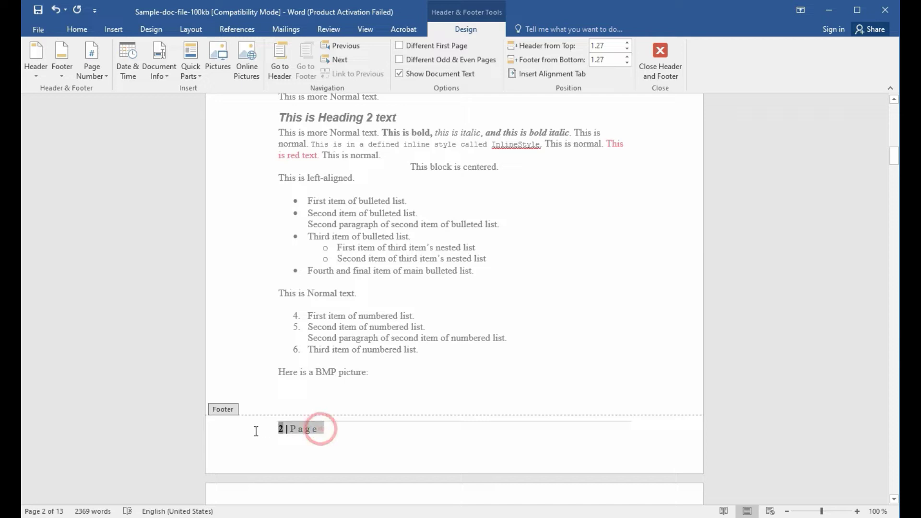
left_click(304, 444)
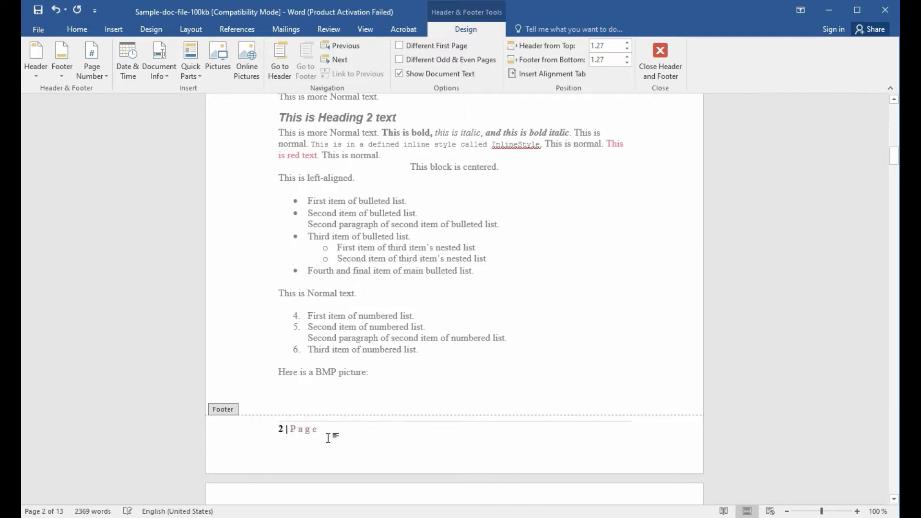
scroll(330, 432, "down", 2)
scroll(330, 427, "down", 6)
scroll(329, 428, "down", 3)
scroll(329, 428, "down", 1)
scroll(329, 428, "down", 6)
scroll(330, 428, "down", 1)
scroll(330, 427, "down", 1)
scroll(329, 427, "down", 3)
scroll(329, 428, "down", 8)
scroll(329, 428, "down", 7)
scroll(329, 427, "down", 7)
scroll(329, 427, "down", 5)
scroll(330, 427, "down", 9)
scroll(330, 427, "down", 5)
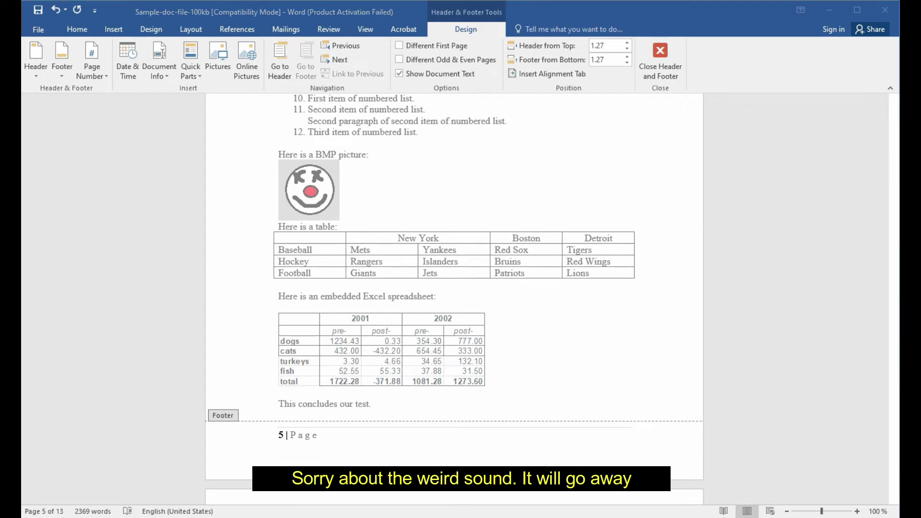
scroll(473, 347, "up", 3)
scroll(473, 347, "up", 6)
scroll(473, 347, "up", 6)
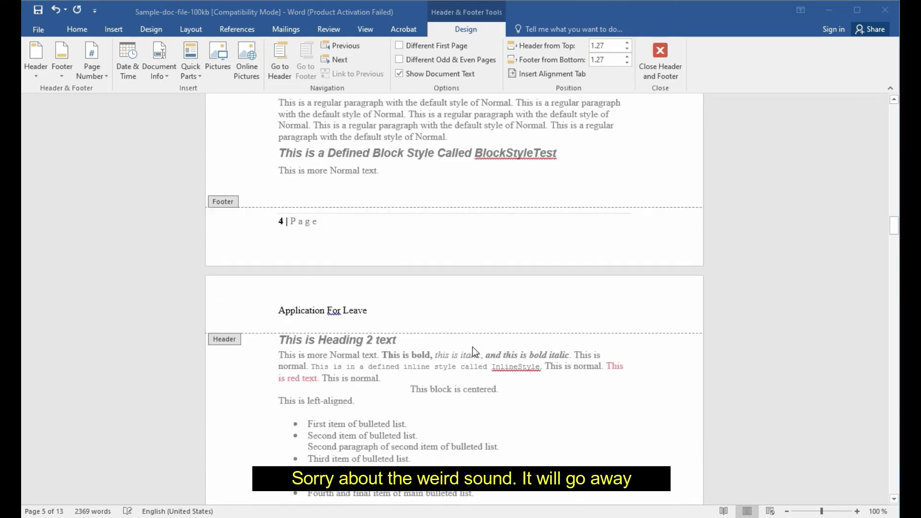
left_click_drag(894, 229, 894, 110)
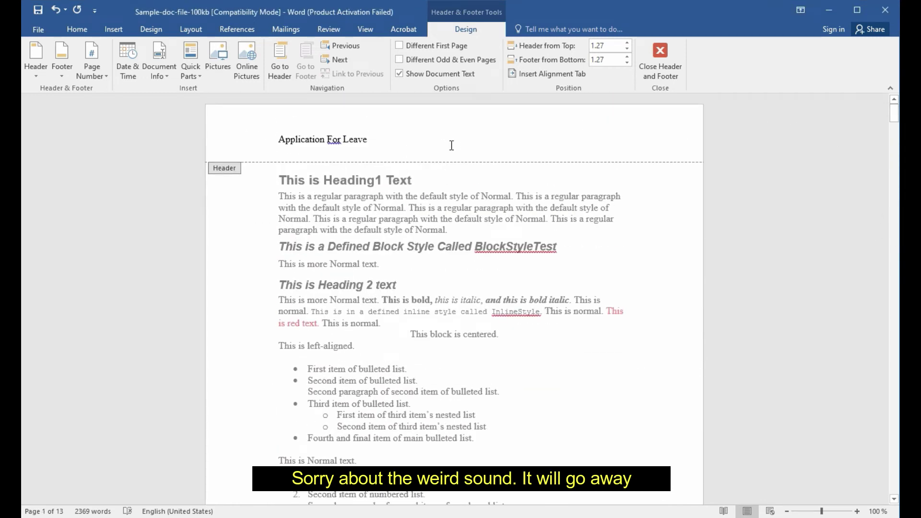
Select and delete 'Application For Leave', leaving the first-page header blank.
left_click(403, 138)
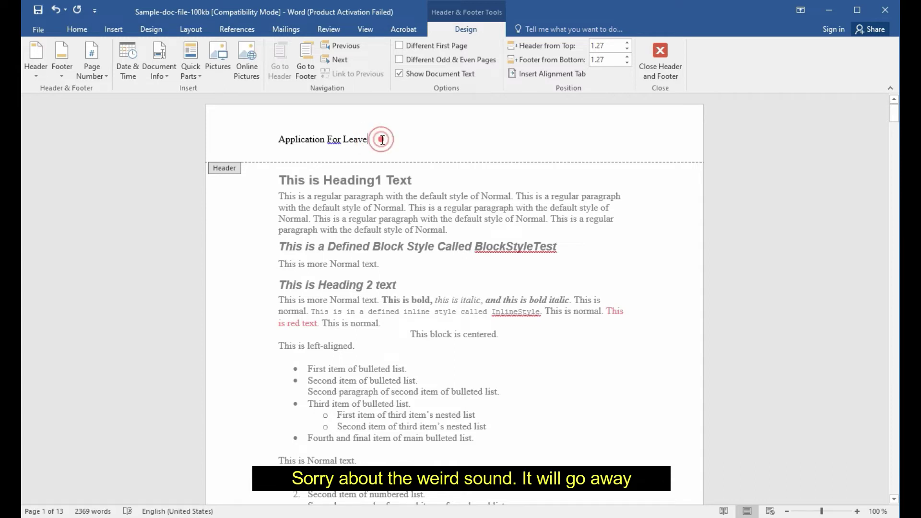
left_click(238, 140)
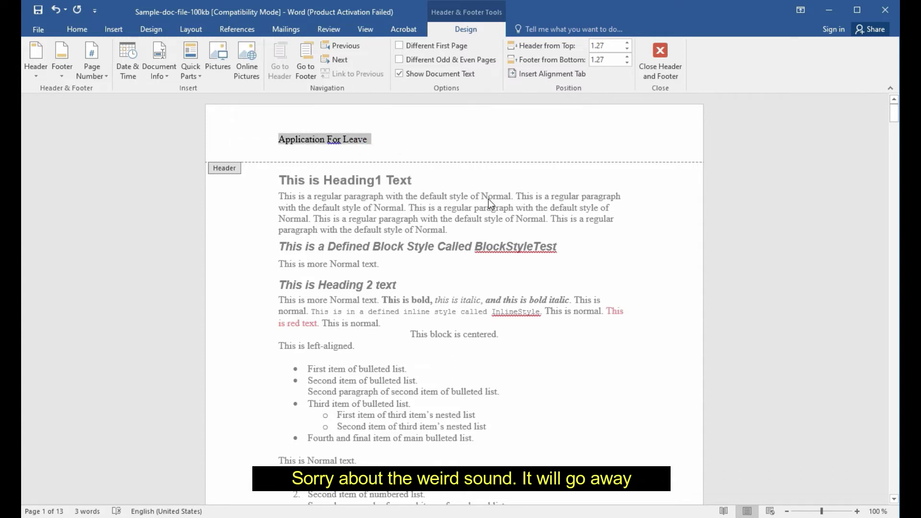
key("Delete")
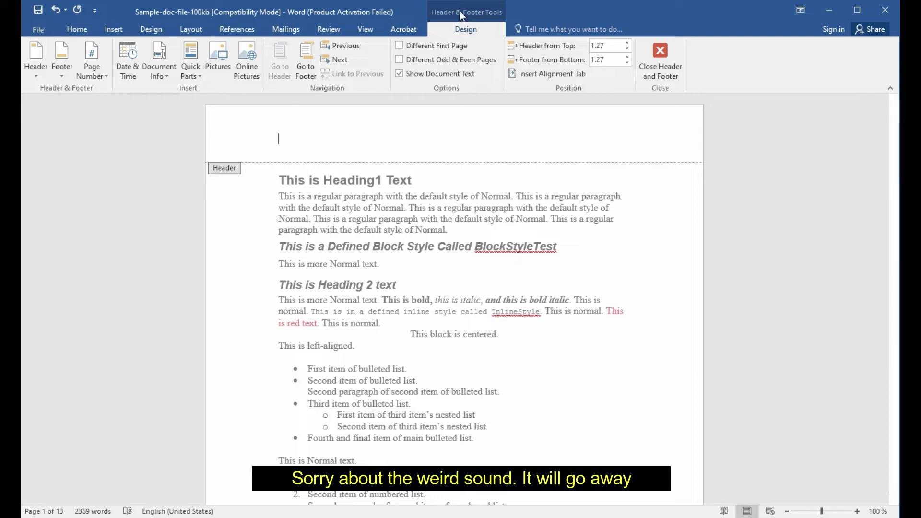
Insert the Education picture from the Desktop into the header.
left_click(222, 71)
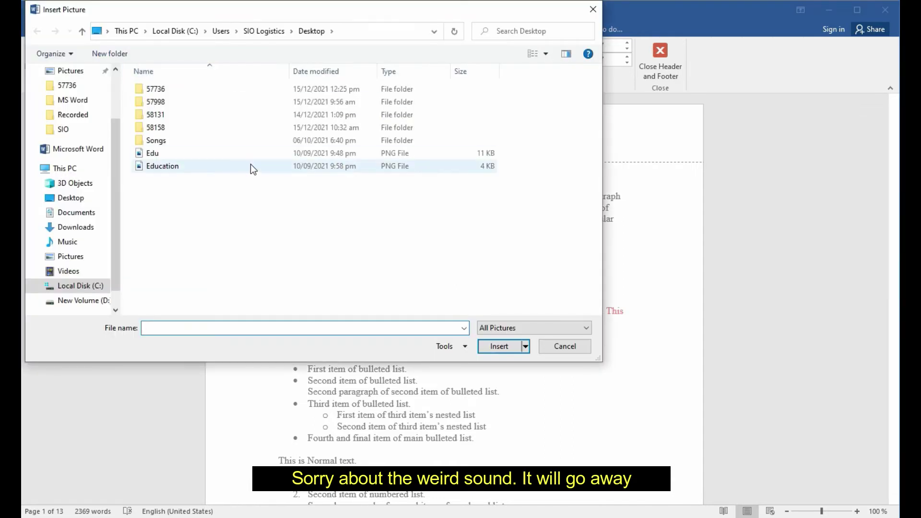
left_click(171, 164)
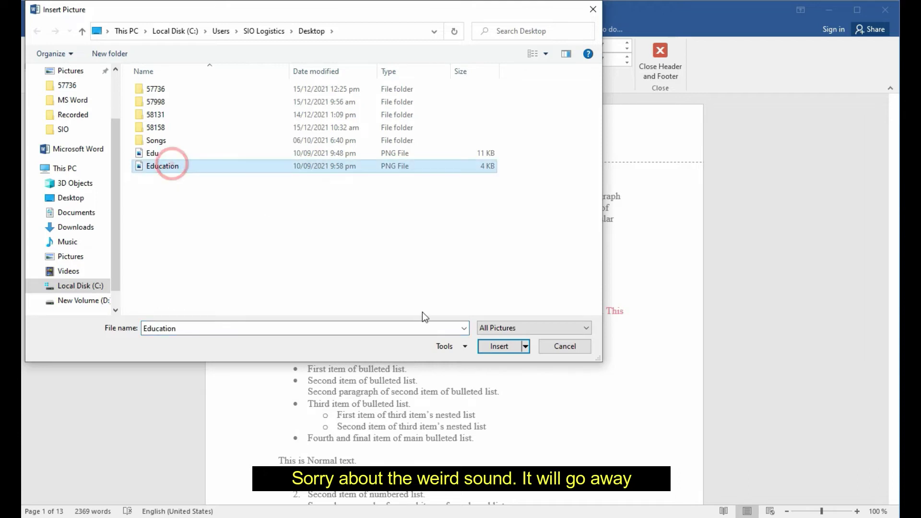
left_click(499, 347)
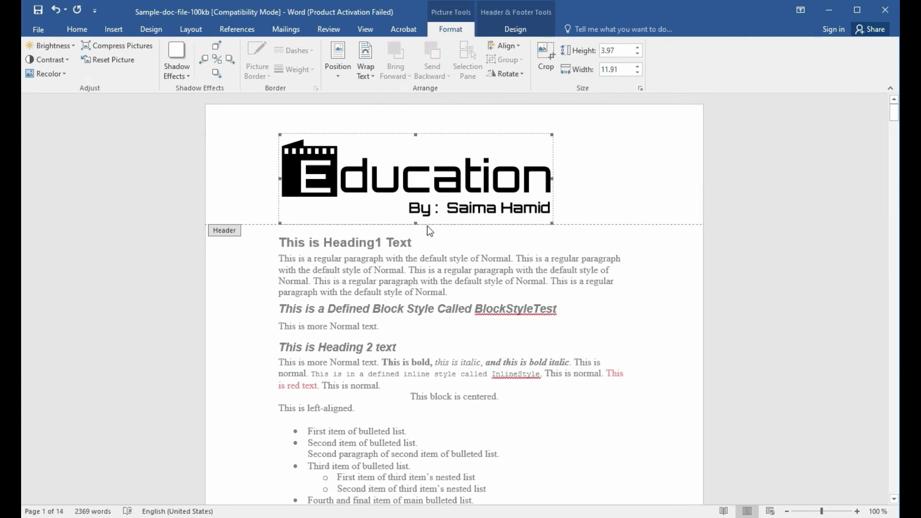
Resize the header logo to 3.12 high by 14.98 wide and deselect it.
left_click_drag(415, 223, 416, 204)
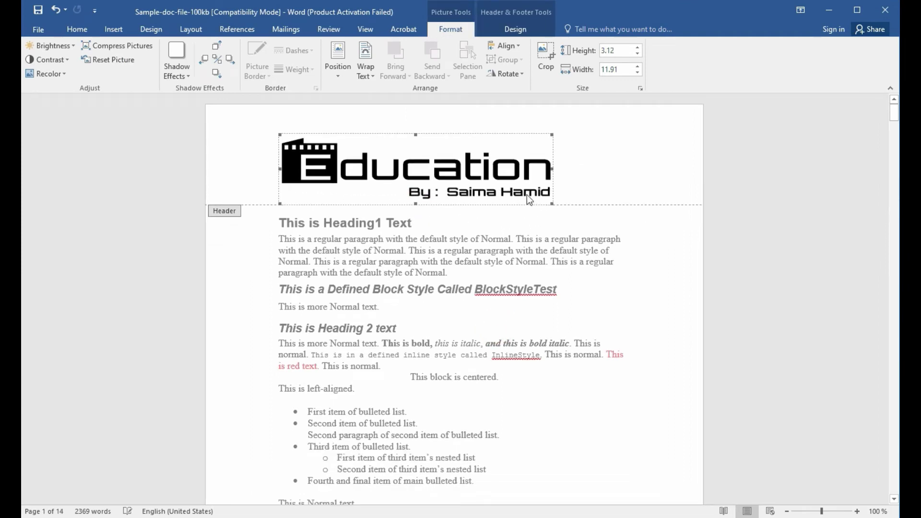
left_click_drag(553, 169, 623, 168)
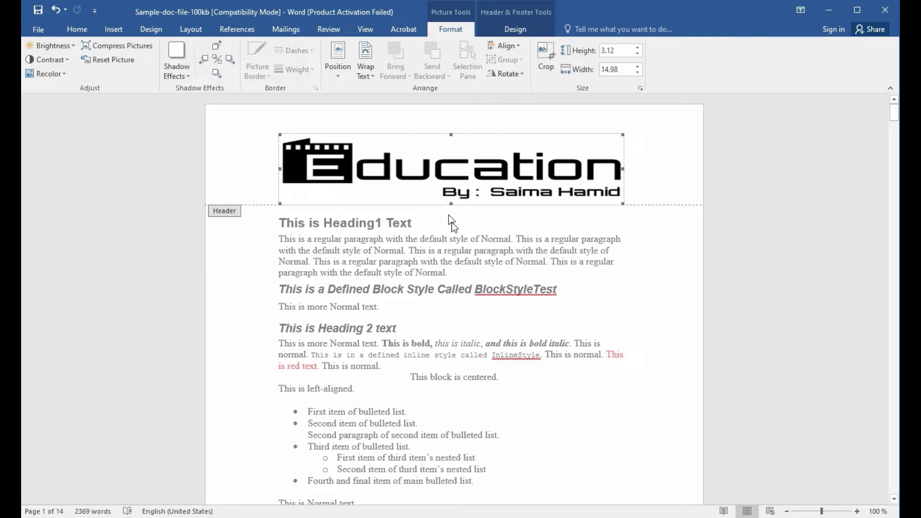
left_click(669, 515)
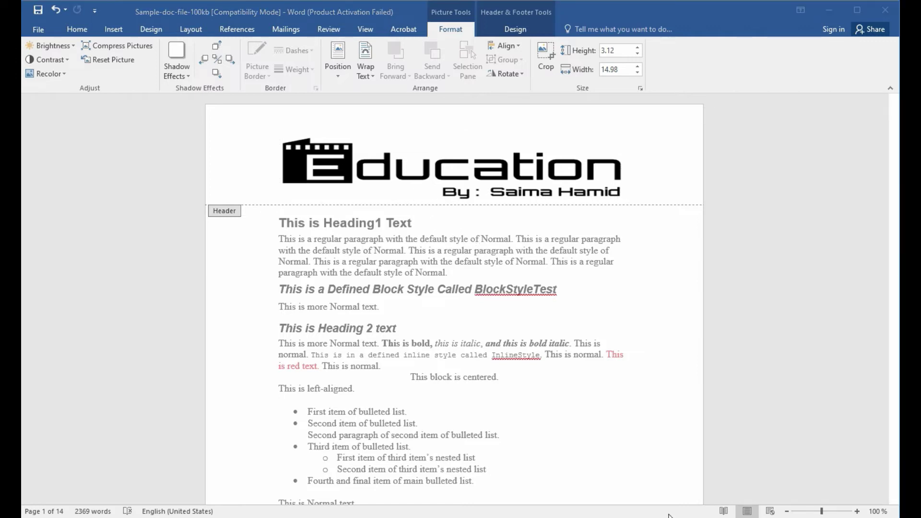
scroll(570, 429, "down", 3)
scroll(570, 430, "down", 8)
Review the logo header across pages, then exit header editing back to the body.
scroll(570, 429, "down", 5)
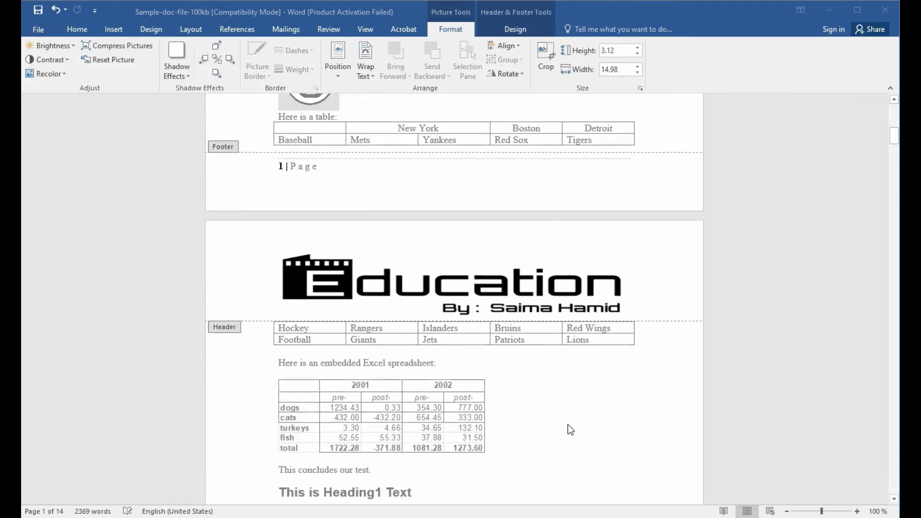
scroll(570, 429, "down", 2)
scroll(570, 430, "down", 5)
scroll(570, 429, "down", 3)
scroll(570, 429, "down", 4)
scroll(570, 429, "down", 4)
scroll(570, 429, "down", 7)
scroll(570, 430, "up", 4)
scroll(570, 429, "up", 10)
scroll(570, 430, "up", 6)
scroll(570, 430, "up", 5)
scroll(570, 429, "up", 8)
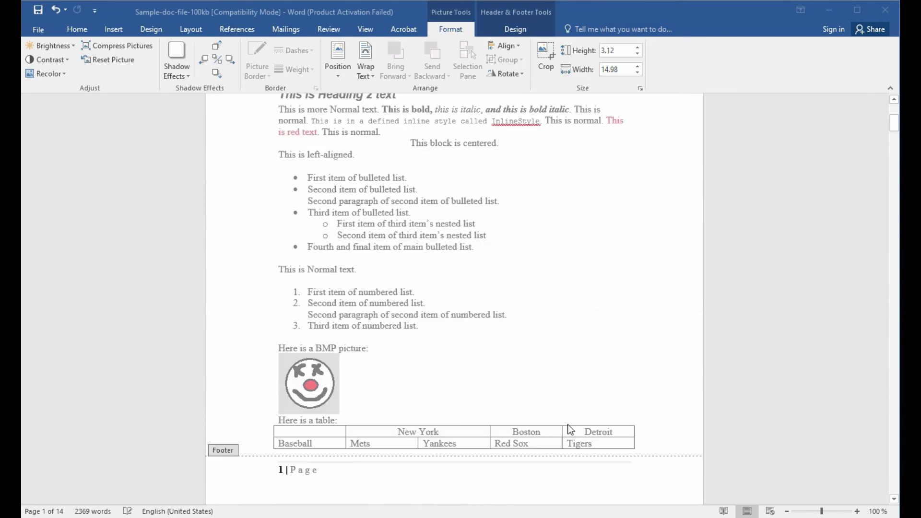
scroll(570, 429, "up", 7)
left_click(655, 323)
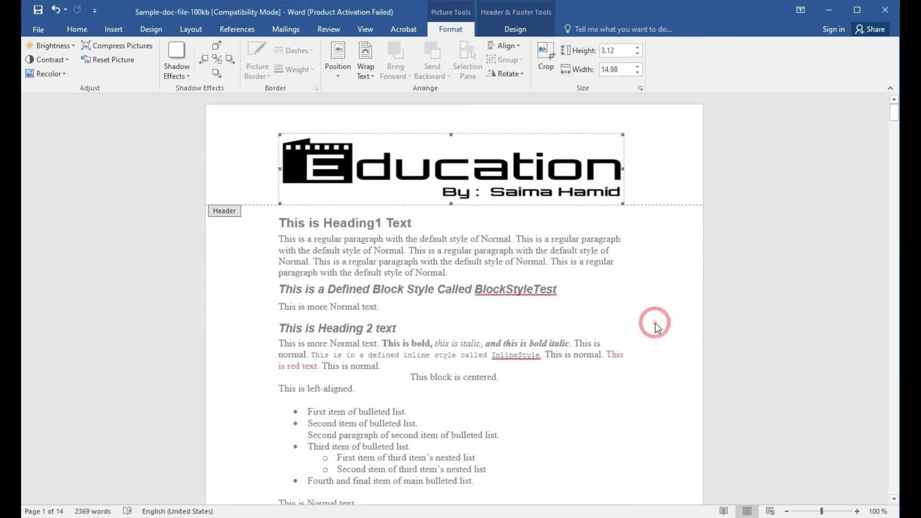
scroll(653, 299, "down", 3)
double_click(653, 299)
Scroll to the sports table and place the cursor after 'Here is a BMP picture:'.
scroll(654, 298, "down", 4)
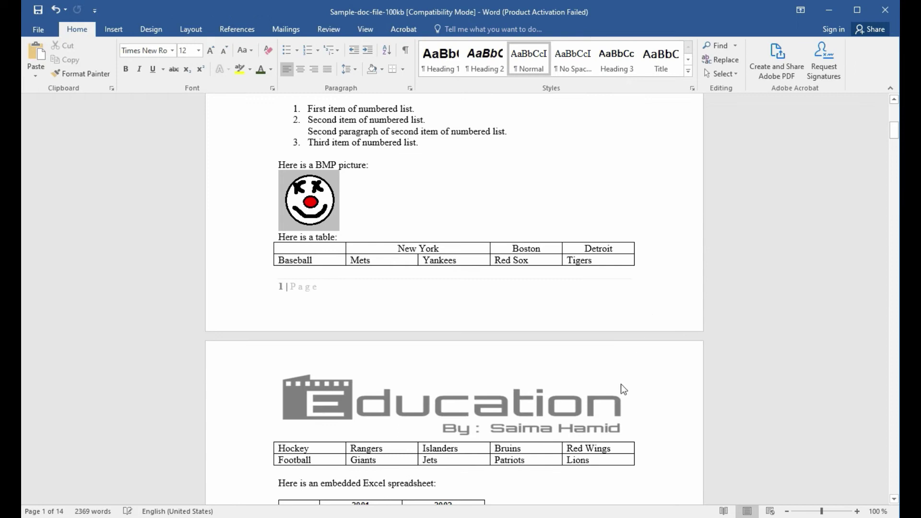
scroll(622, 384, "up", 4)
scroll(621, 384, "up", 5)
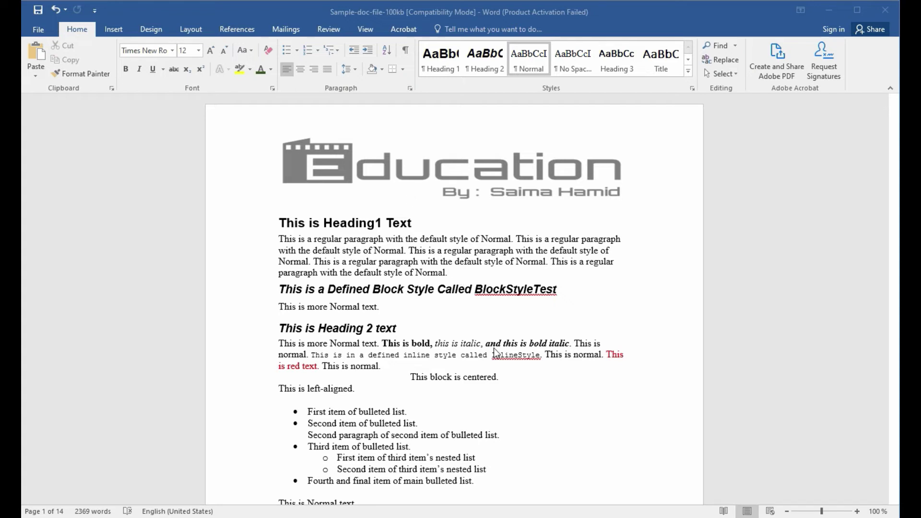
scroll(494, 335, "down", 4)
scroll(494, 334, "up", 3)
scroll(493, 335, "up", 2)
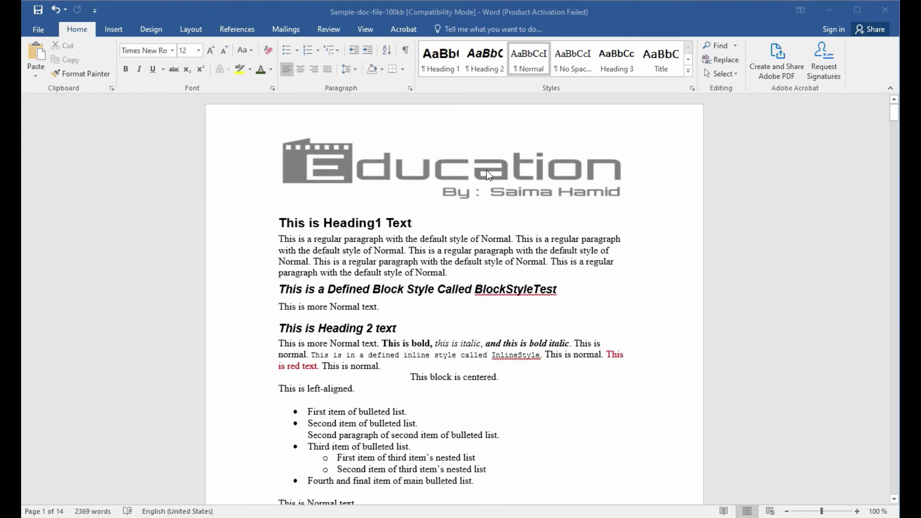
scroll(509, 374, "down", 3)
scroll(509, 375, "down", 4)
scroll(510, 375, "down", 2)
scroll(509, 375, "up", 4)
scroll(510, 374, "down", 1)
scroll(509, 374, "down", 2)
scroll(510, 374, "up", 2)
left_click(370, 290)
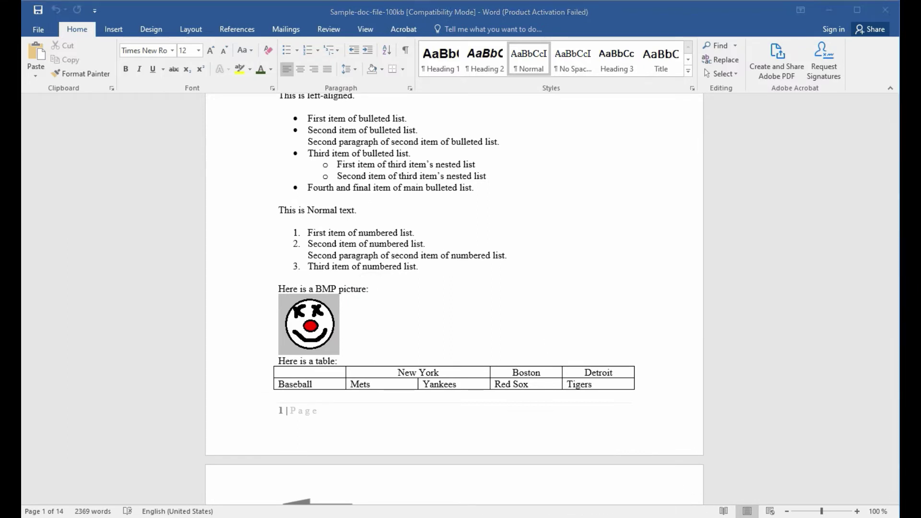
Insert a Next Page section break after 'Third item of numbered list.'.
left_click(433, 271)
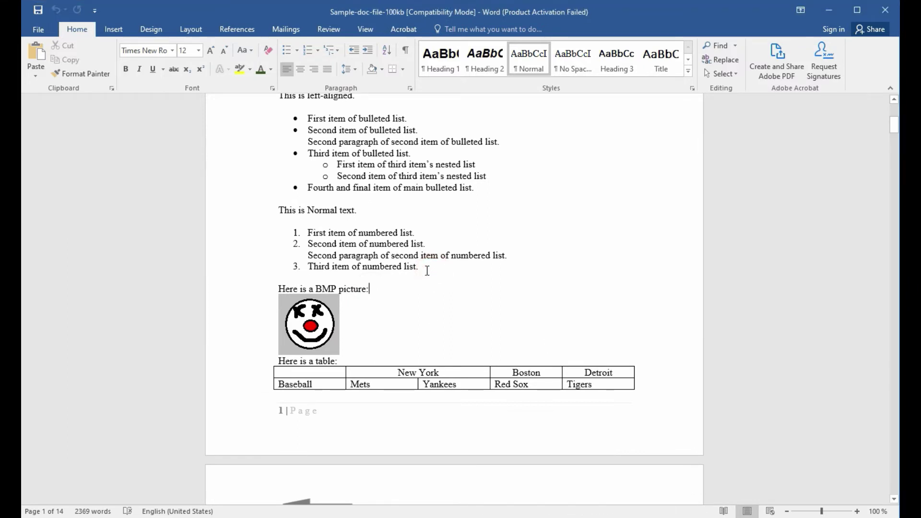
left_click(427, 269)
left_click(423, 266)
left_click(120, 27)
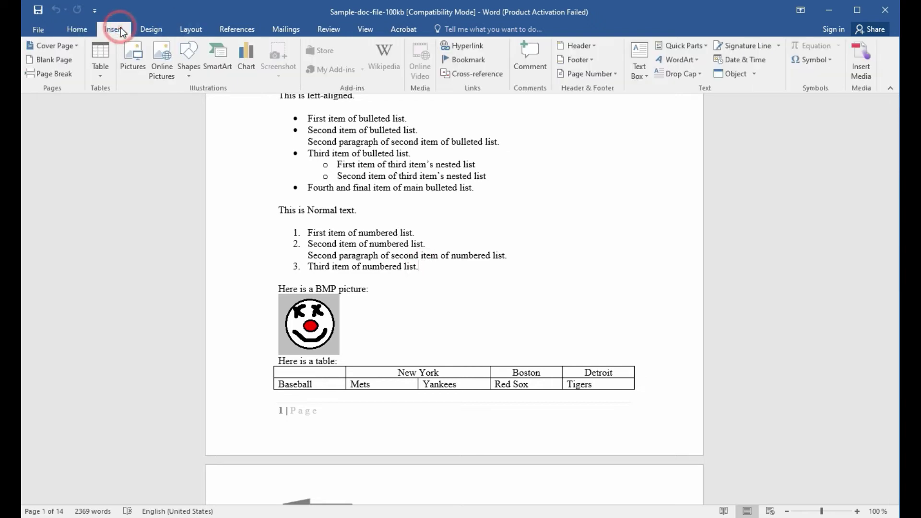
left_click(188, 29)
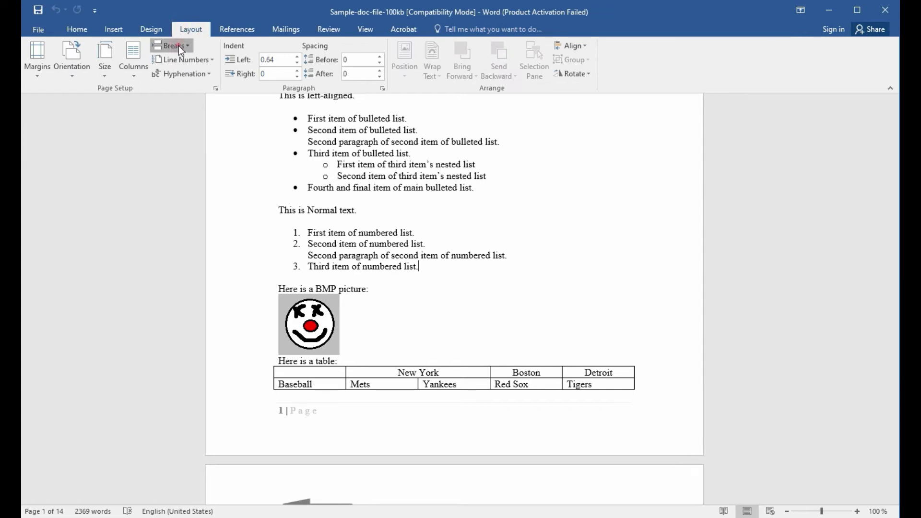
left_click(178, 45)
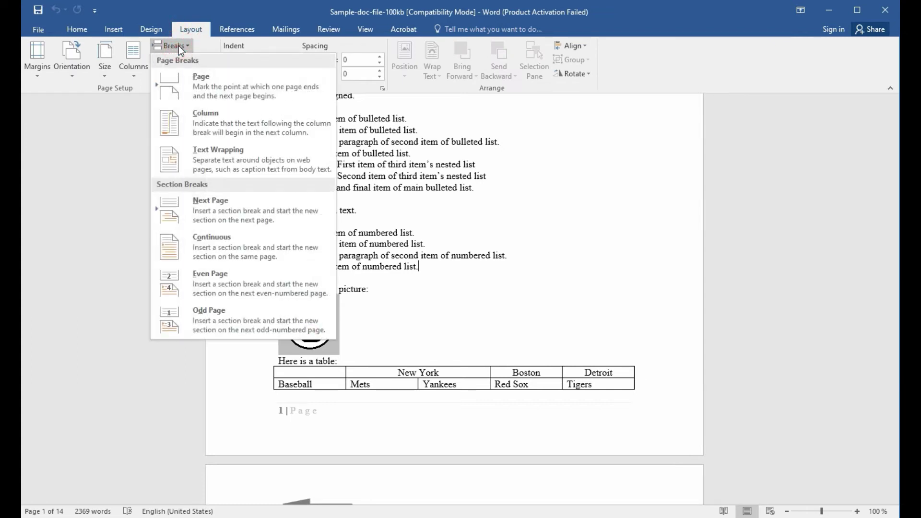
left_click(228, 209)
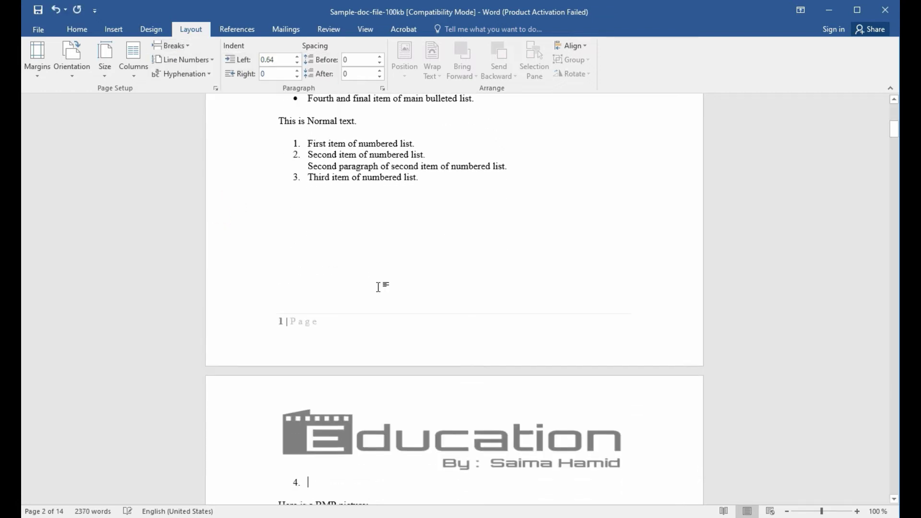
scroll(547, 310, "up", 10)
scroll(649, 272, "up", 4)
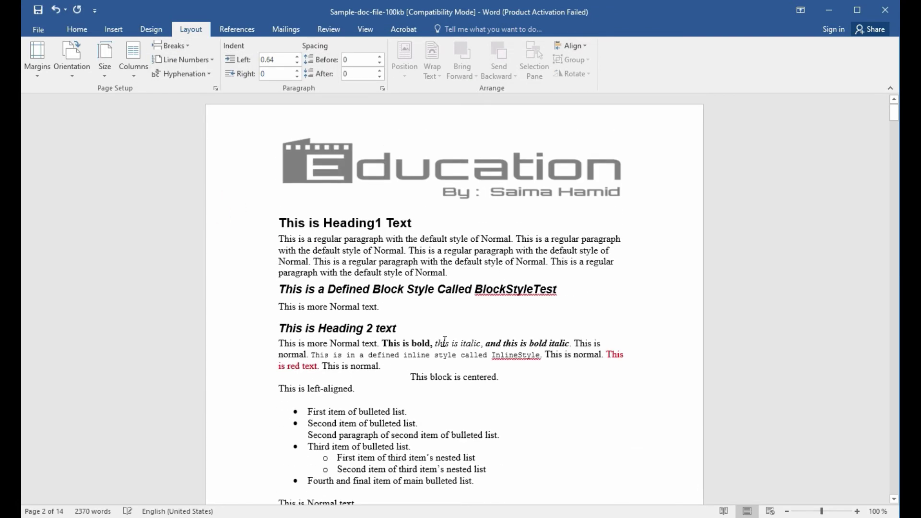
Reopen header editing and delete the Education logo from the Section 2 header.
left_click(650, 272)
double_click(662, 278)
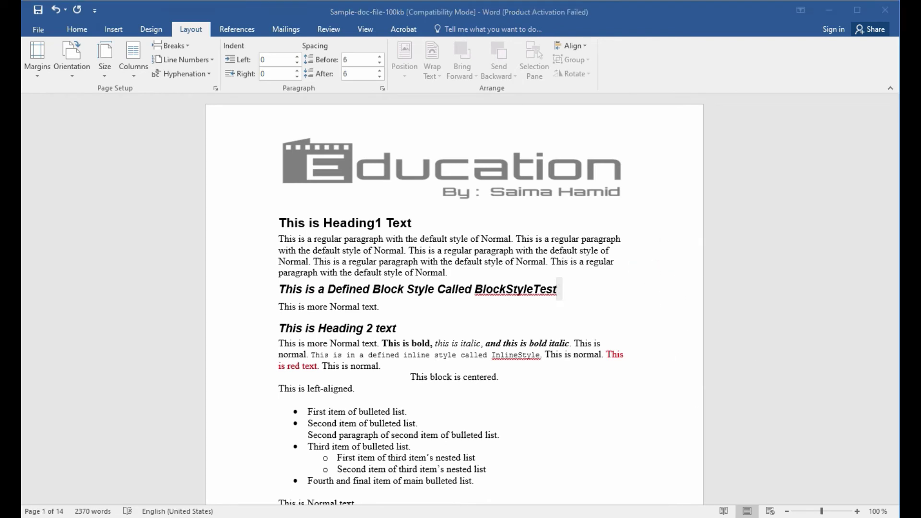
scroll(552, 372, "down", 3)
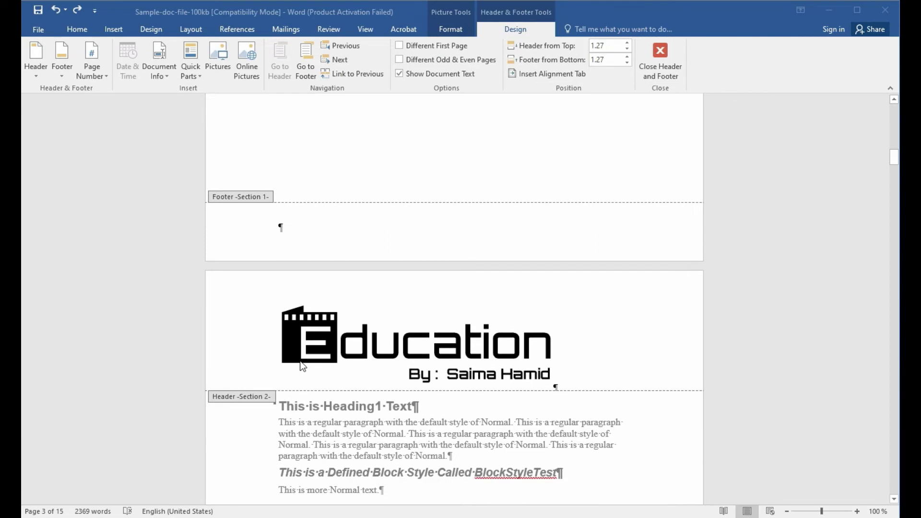
left_click(292, 341)
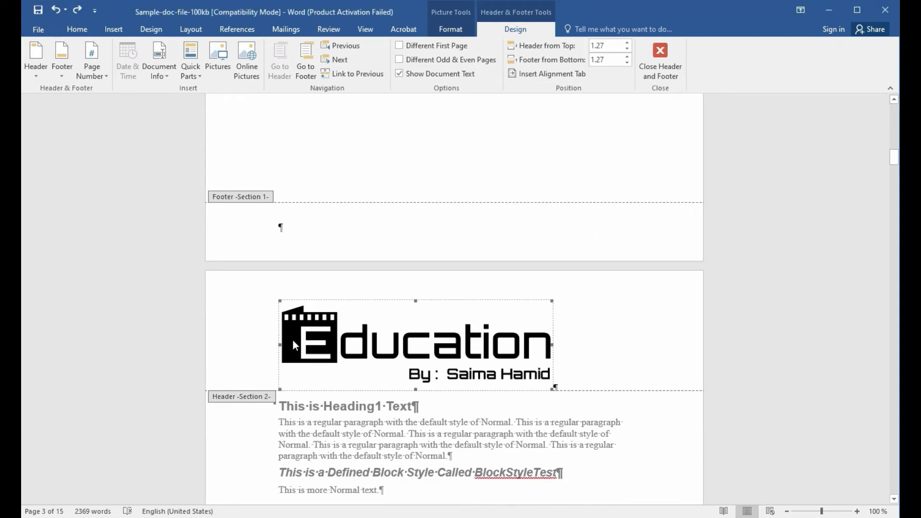
key("Delete")
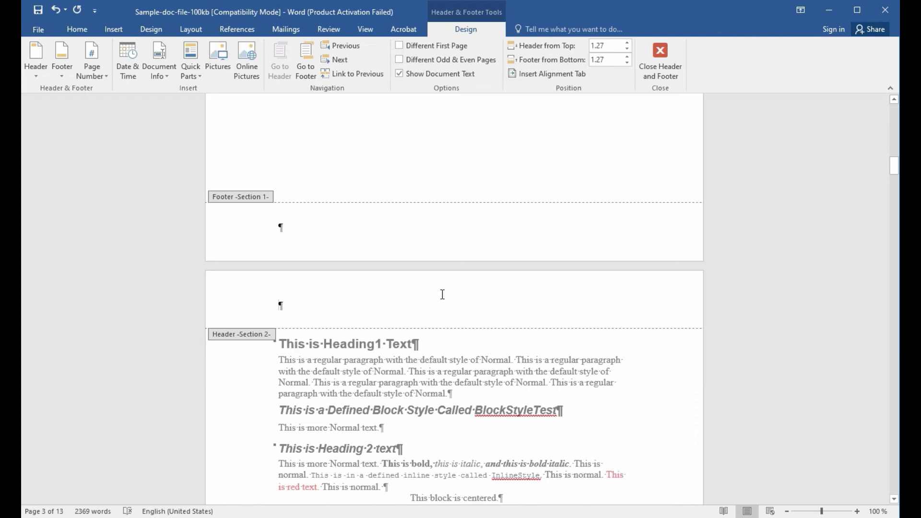
Scroll to page 1 and back to verify only Section 2's header lost the logo.
scroll(495, 297, "up", 5)
scroll(494, 297, "up", 5)
scroll(495, 297, "up", 5)
scroll(495, 297, "up", 5)
scroll(493, 297, "up", 5)
scroll(494, 297, "up", 5)
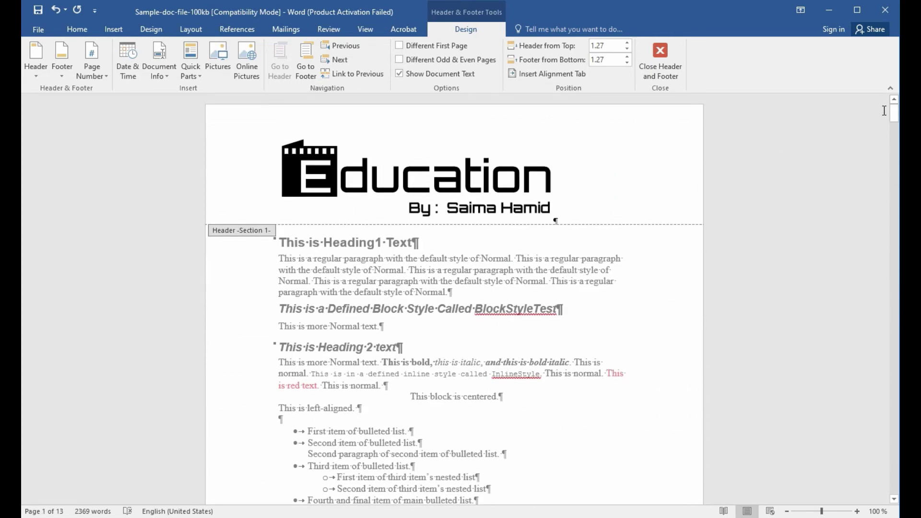
mouse_move(894, 114)
left_mouse_down()
mouse_move(894, 137)
mouse_move(894, 108)
left_mouse_up()
scroll(594, 342, "down", 2)
scroll(594, 342, "down", 3)
scroll(595, 341, "down", 4)
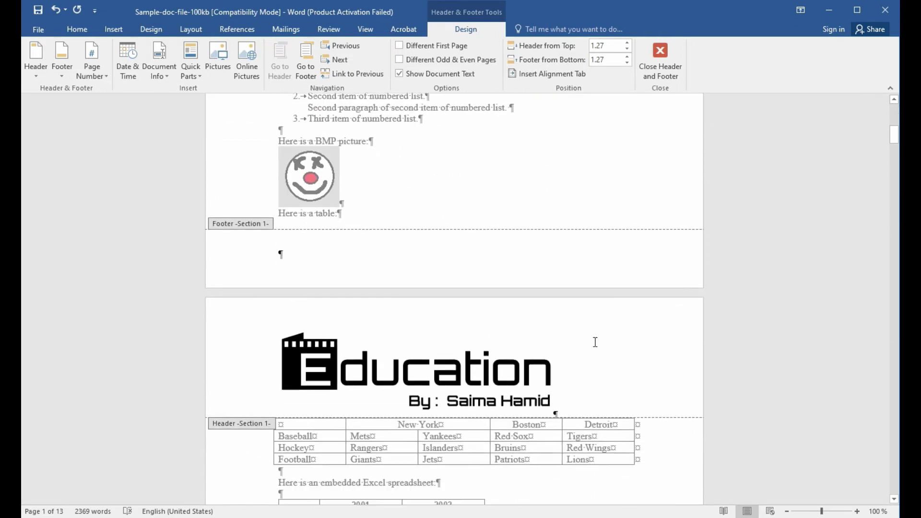
scroll(594, 341, "down", 2)
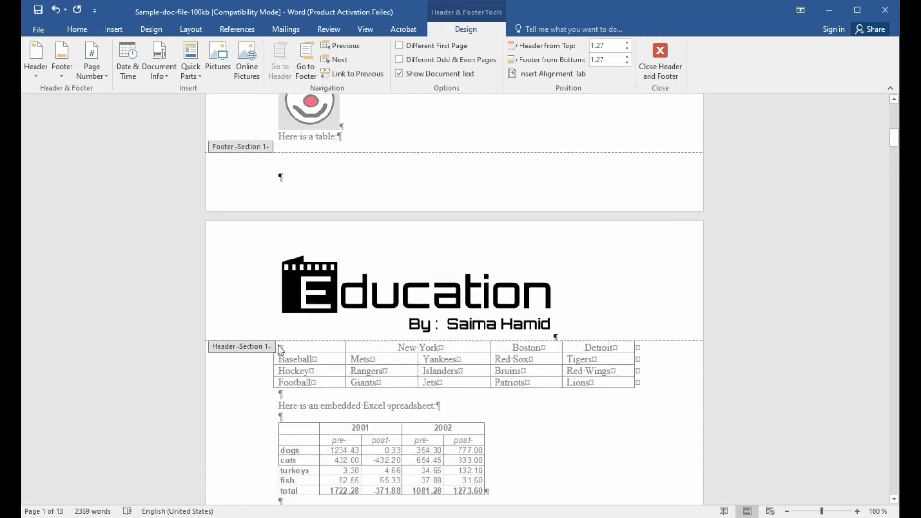
scroll(283, 350, "down", 4)
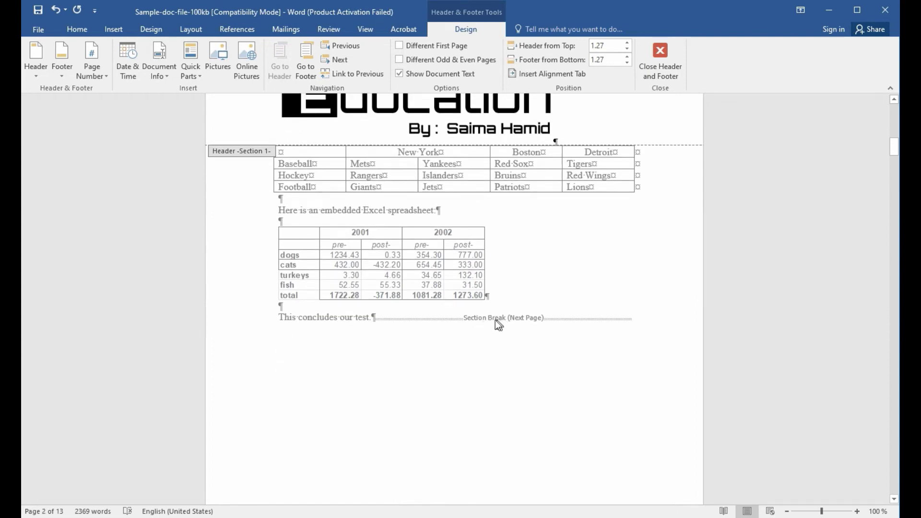
scroll(470, 374, "down", 2)
scroll(470, 374, "down", 2)
scroll(470, 374, "down", 5)
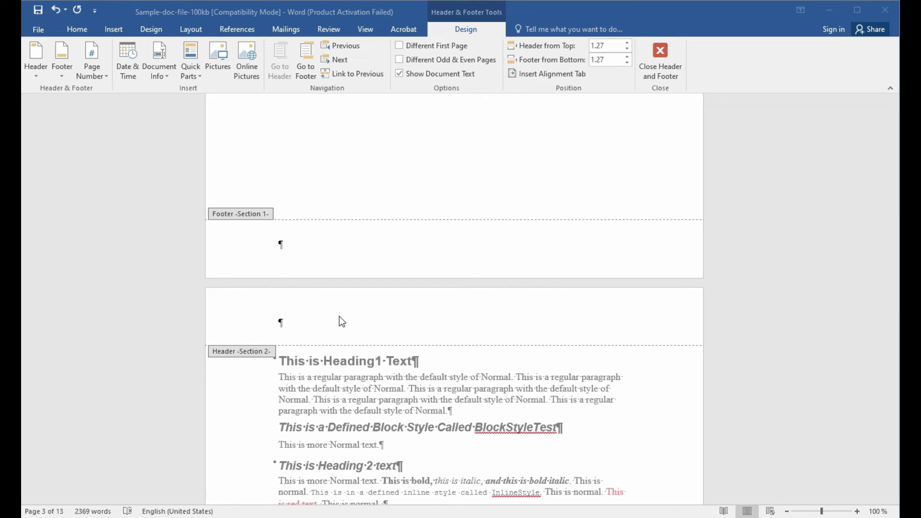
Turn on Link to Previous for the Section 2 header, accepting the header replacement.
right_click(339, 318)
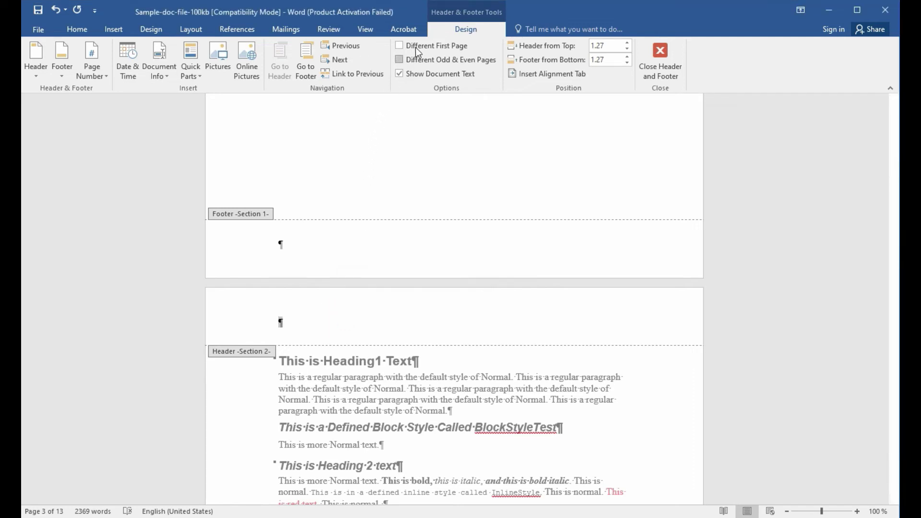
left_click(347, 73)
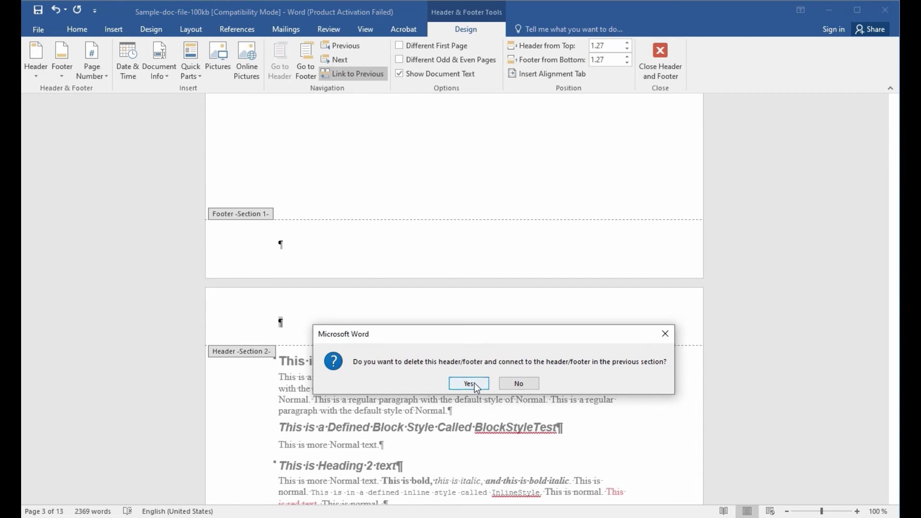
left_click(470, 384)
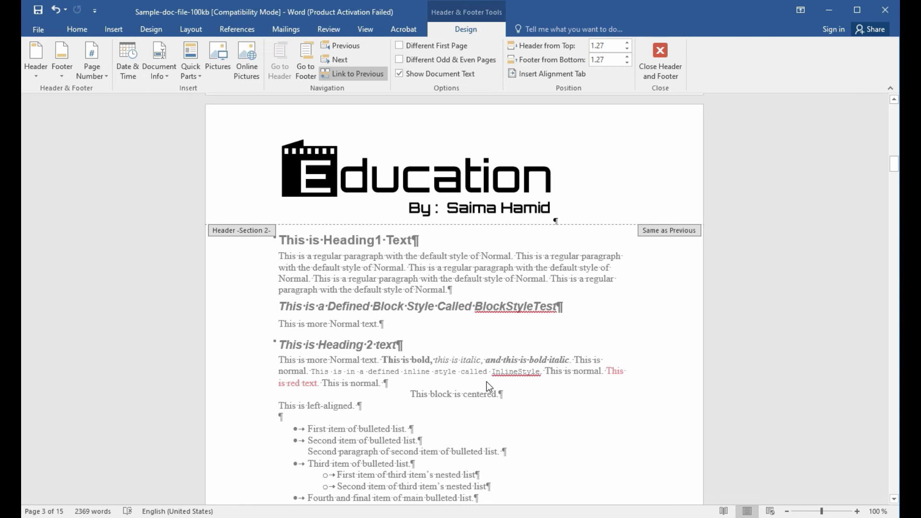
scroll(487, 382, "up", 3)
scroll(486, 382, "down", 5)
scroll(487, 381, "down", 4)
scroll(487, 382, "down", 5)
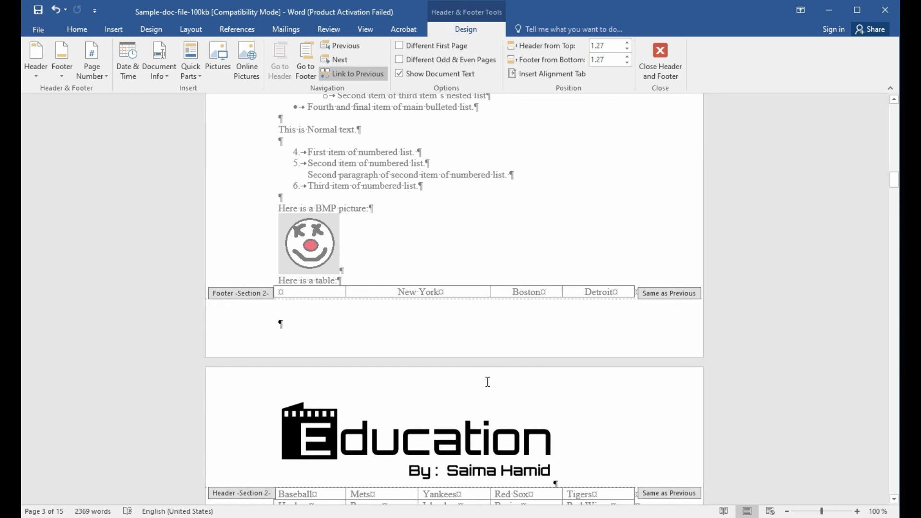
scroll(488, 381, "down", 2)
scroll(488, 382, "down", 4)
scroll(486, 381, "down", 3)
scroll(487, 381, "down", 5)
scroll(486, 381, "down", 4)
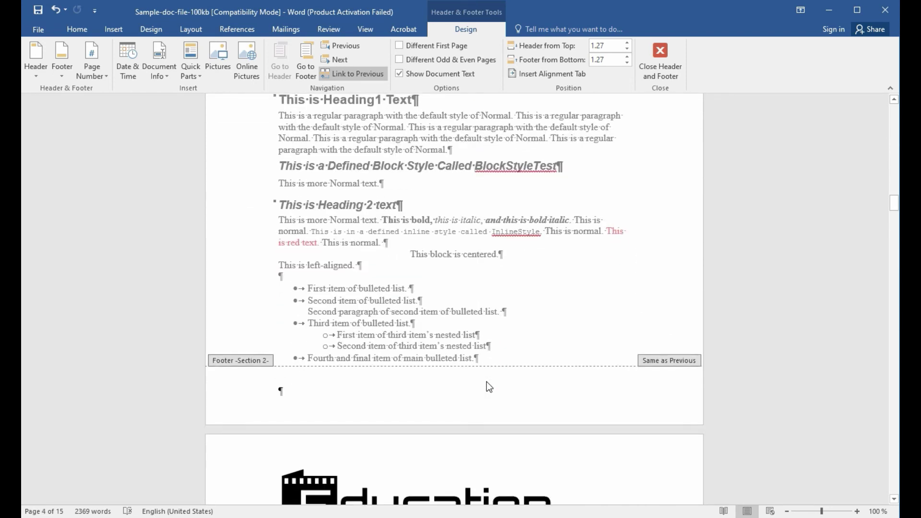
Scroll back up to page 1 to review the linked Education logo header.
scroll(487, 382, "up", 6)
scroll(486, 382, "up", 7)
scroll(655, 455, "up", 2)
scroll(655, 453, "up", 3)
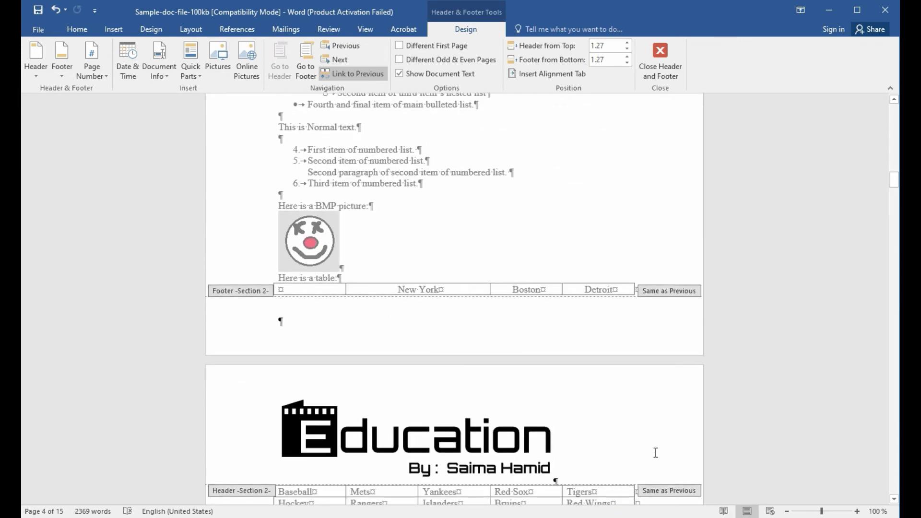
scroll(656, 440, "down", 3)
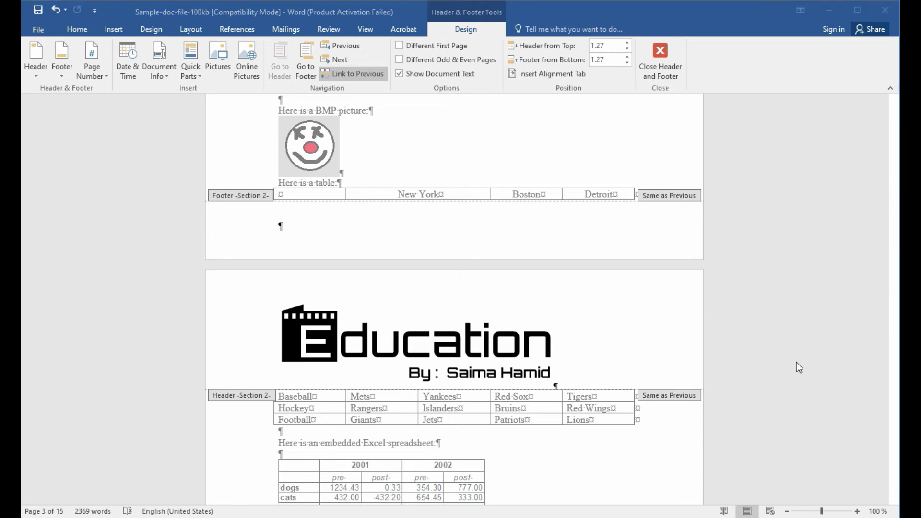
scroll(566, 373, "up", 6)
scroll(566, 372, "up", 3)
scroll(564, 372, "up", 6)
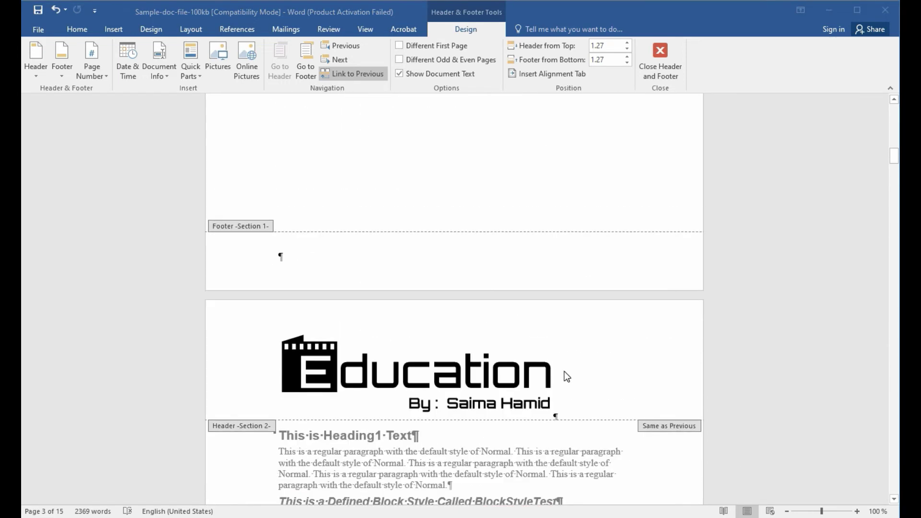
scroll(457, 344, "up", 2)
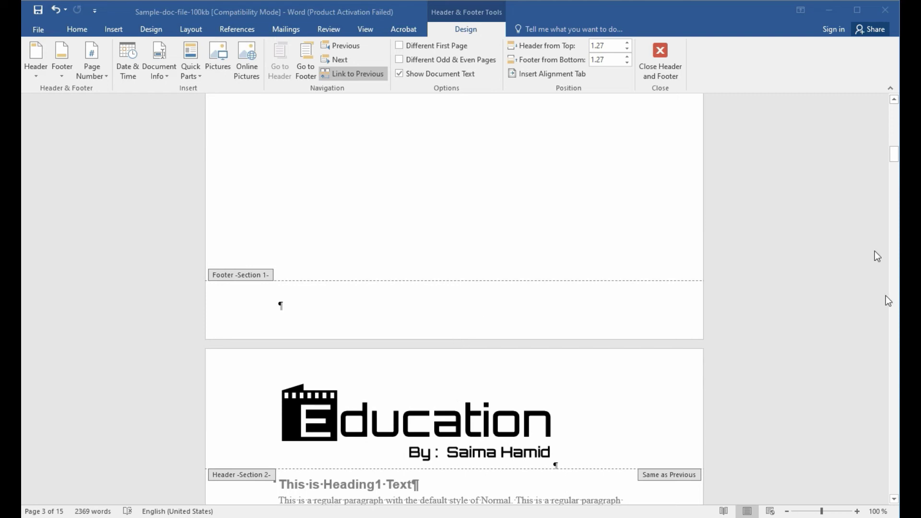
left_click_drag(894, 153, 895, 116)
scroll(465, 214, "down", 3)
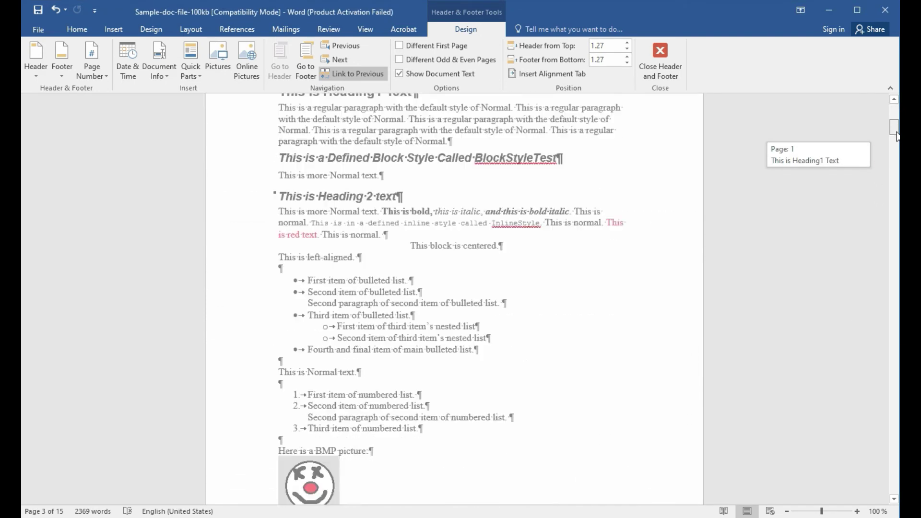
scroll(465, 214, "down", 6)
Centre the page 1 footer and insert a Plain Number 2 page number at the bottom.
left_click(422, 254)
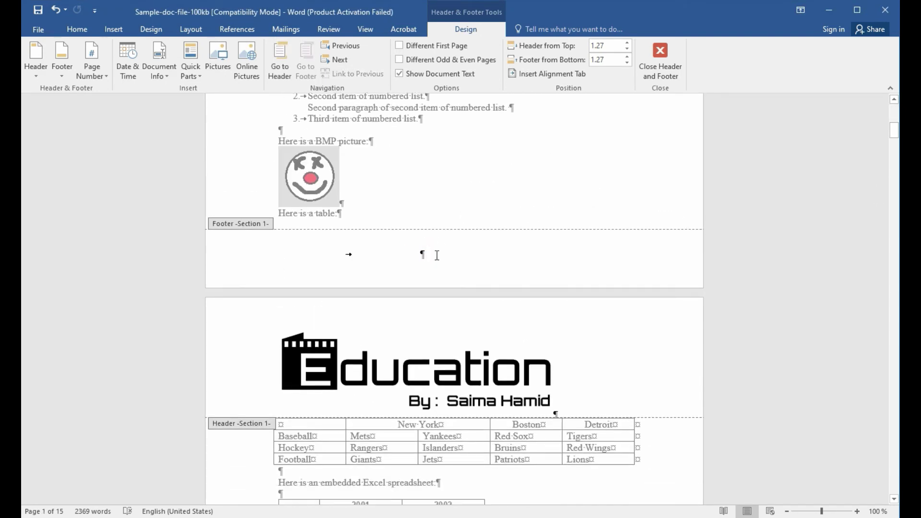
key("ctrl+z")
key("ctrl+e")
left_click(62, 62)
left_click(94, 76)
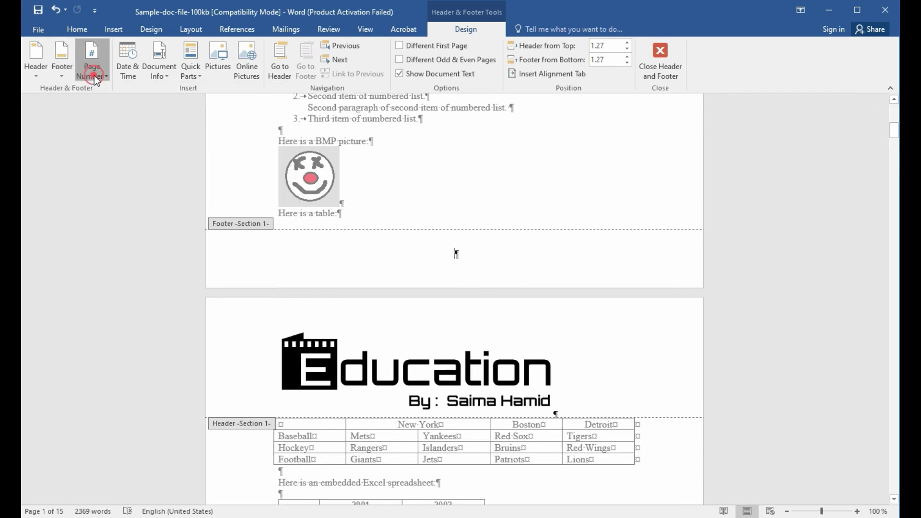
left_click(94, 76)
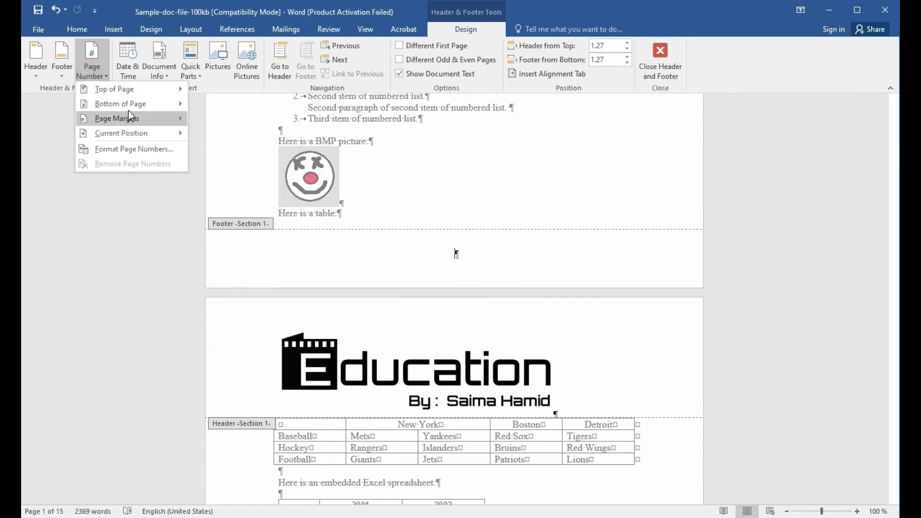
mouse_move(120, 104)
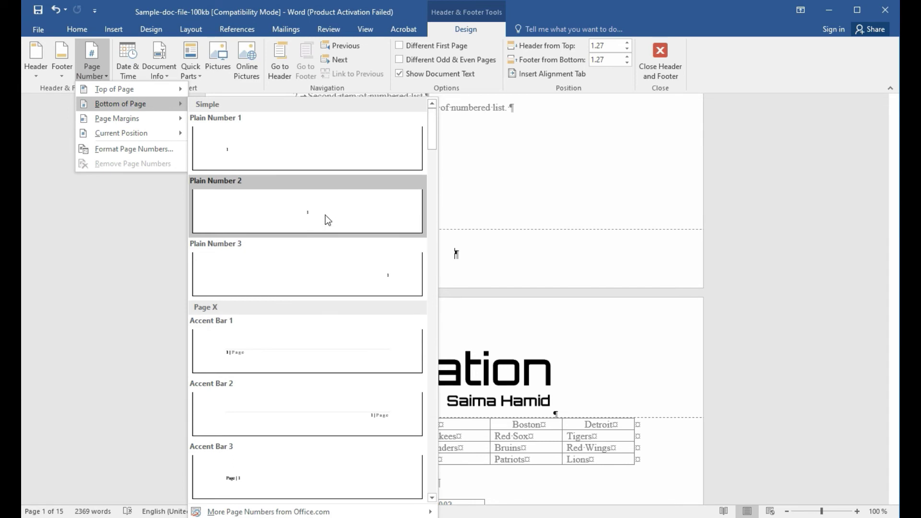
left_click(326, 219)
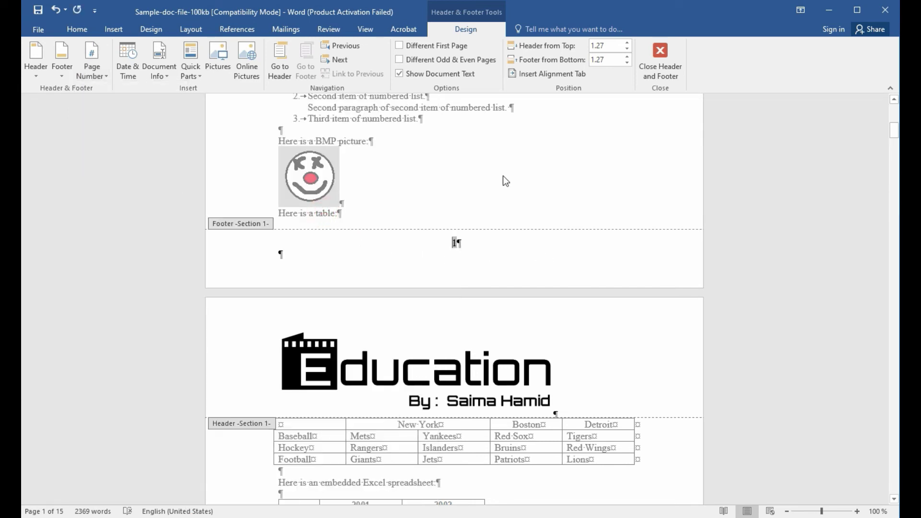
Turn off Show/Hide ¶ formatting marks and check the page numbers on each page.
left_click(77, 30)
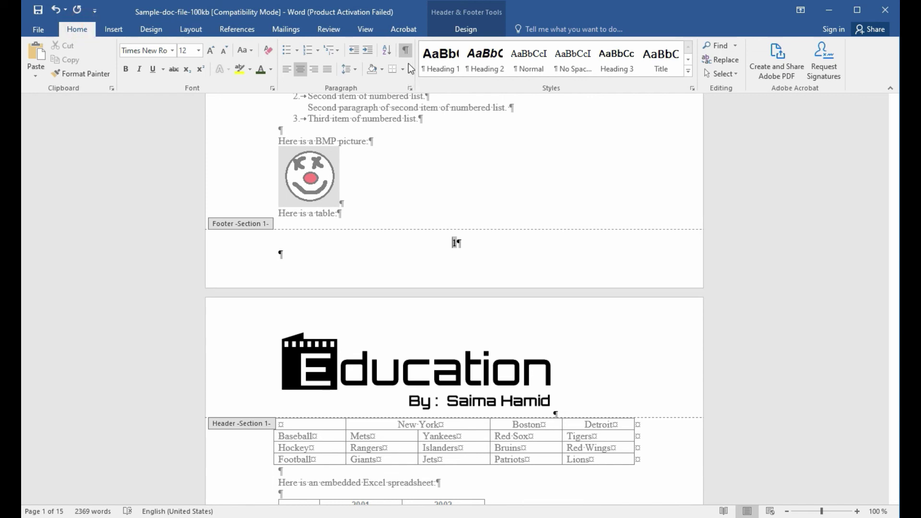
left_click(405, 51)
left_click(498, 241)
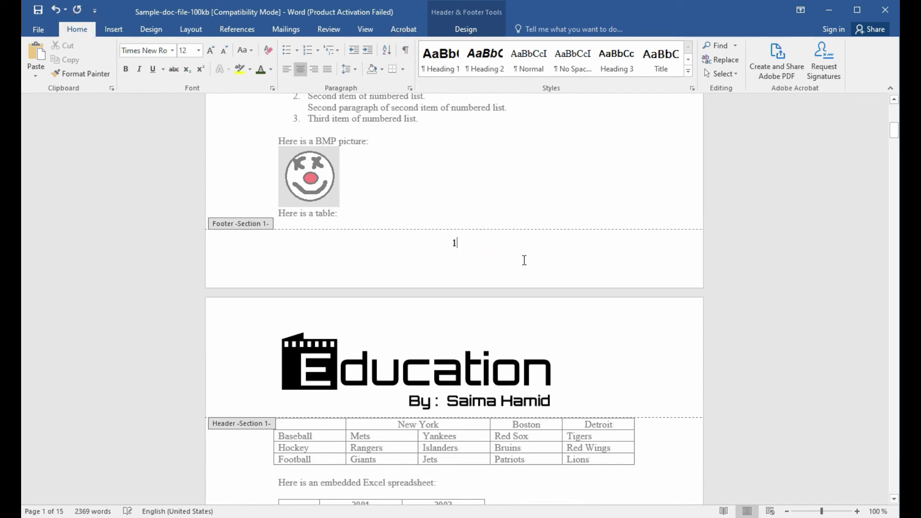
scroll(550, 352, "up", 3)
scroll(549, 347, "up", 3)
scroll(548, 348, "down", 2)
scroll(549, 347, "down", 7)
scroll(549, 348, "down", 2)
scroll(549, 347, "down", 2)
scroll(549, 347, "down", 3)
scroll(549, 347, "down", 1)
scroll(550, 347, "down", 1)
scroll(550, 347, "down", 1)
scroll(550, 347, "down", 1)
scroll(550, 347, "down", 7)
scroll(550, 347, "down", 1)
scroll(549, 347, "down", 3)
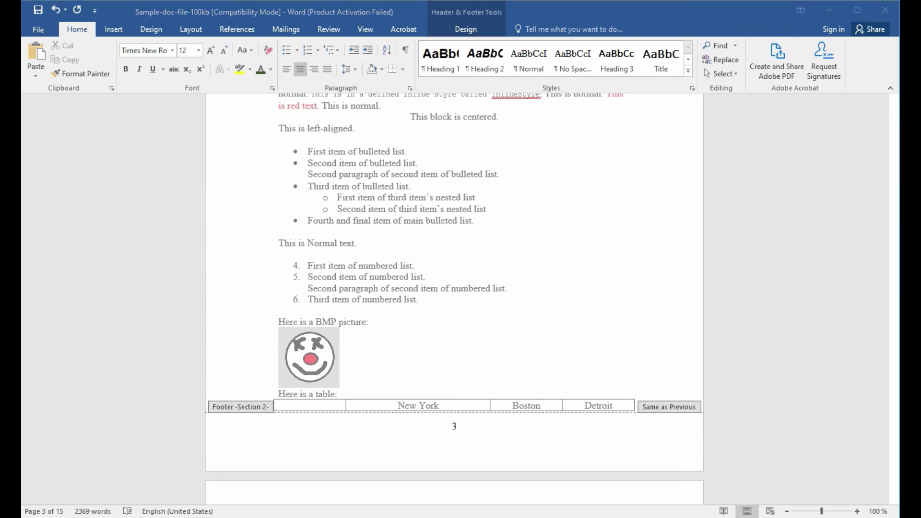
Type 'Thankyou' in the footer before the page number.
double_click(406, 428)
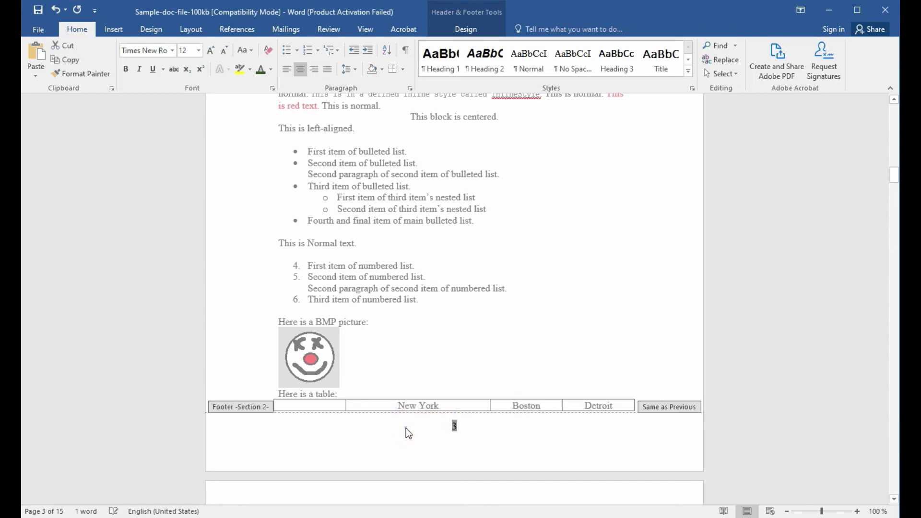
left_click(406, 428)
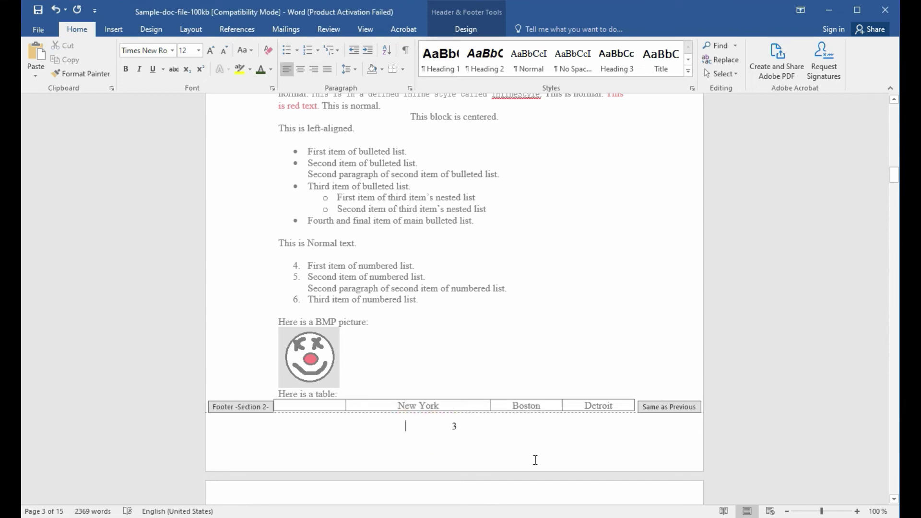
type("Thankyou")
Insert a Plain Number 3 page number at the bottom right, then close footer editing.
double_click(485, 427)
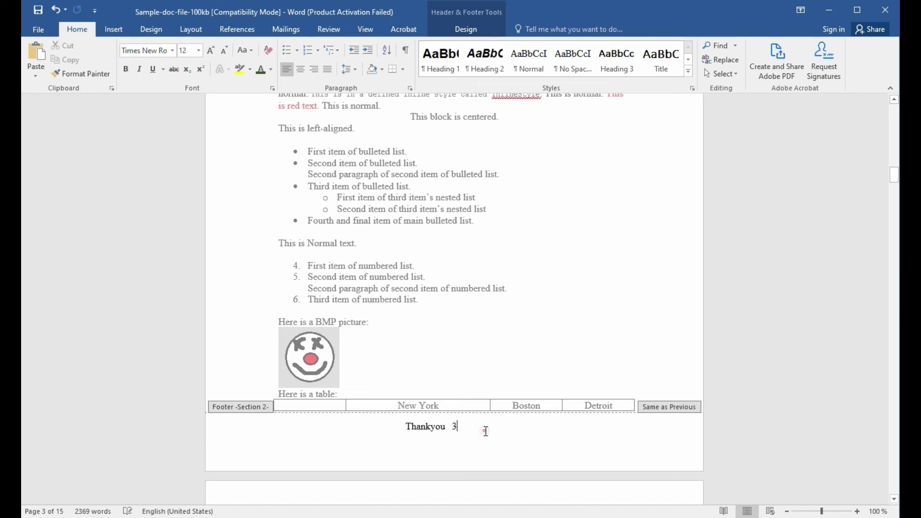
left_click(462, 29)
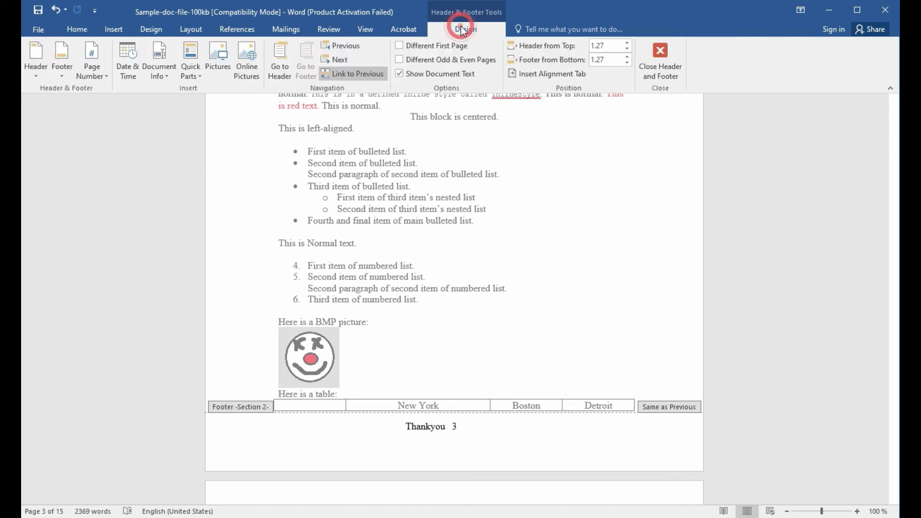
left_click(102, 77)
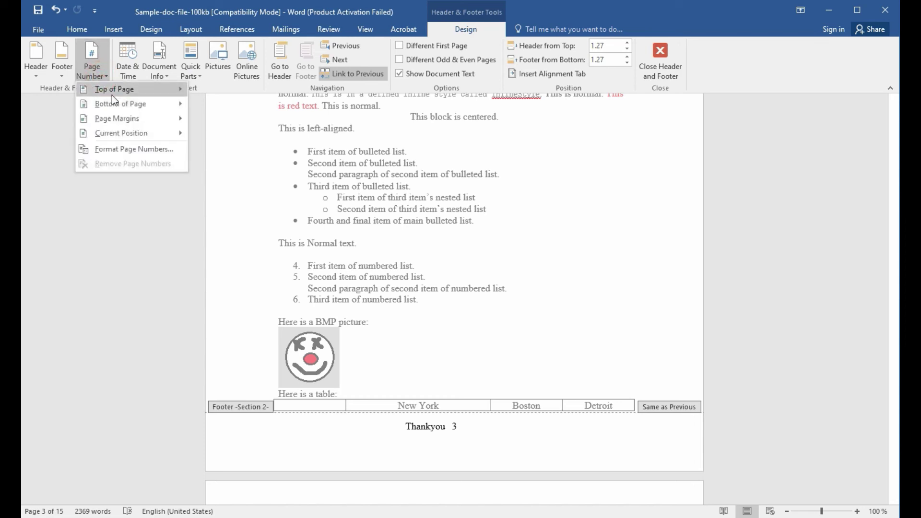
mouse_move(119, 103)
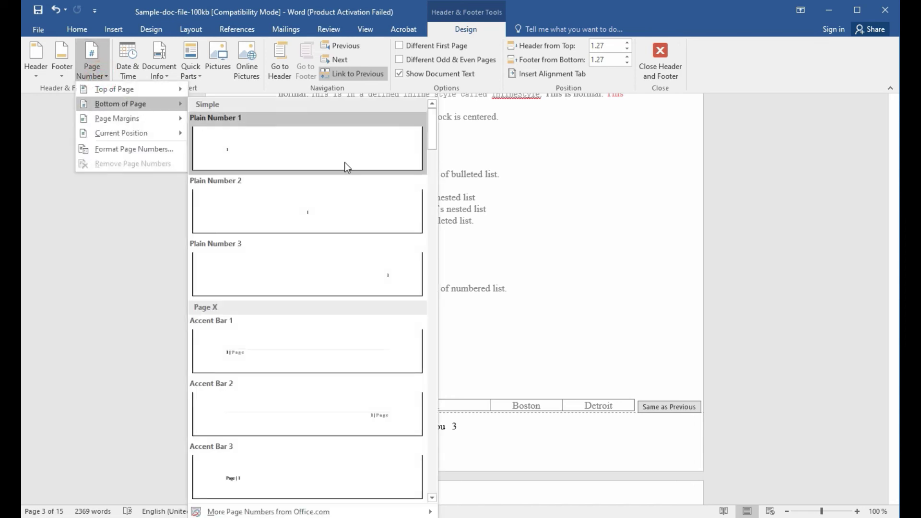
left_click(368, 276)
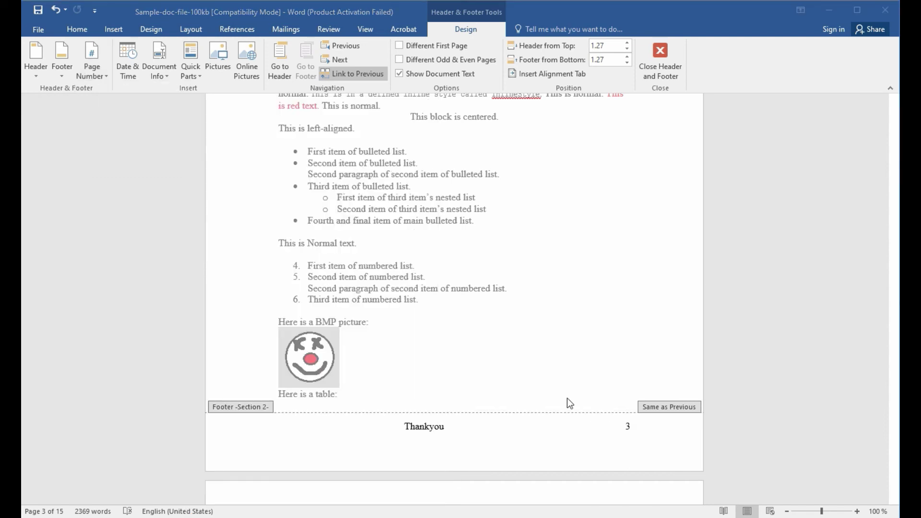
double_click(604, 355)
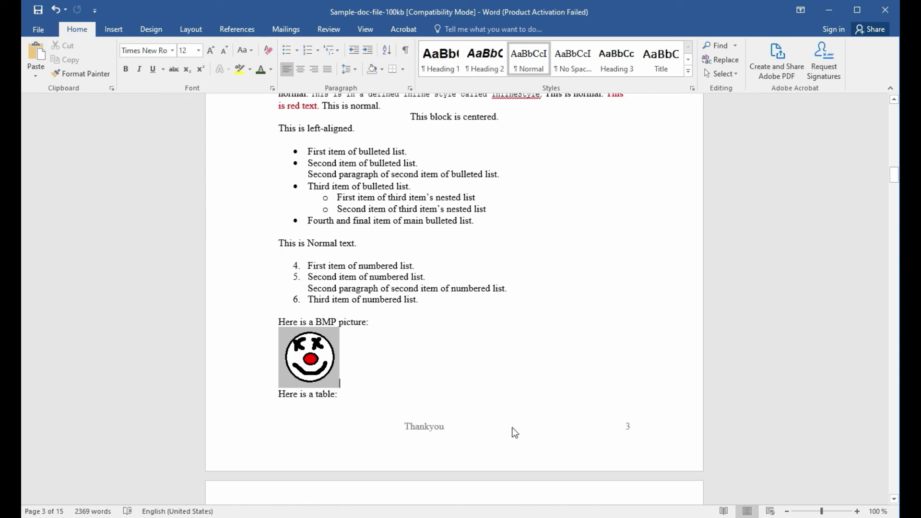
Scroll to page 1 and reopen its 'Thankyou' footer with page number 1.
scroll(638, 422, "up", 3)
scroll(637, 421, "up", 4)
scroll(637, 422, "up", 3)
scroll(637, 421, "up", 4)
scroll(638, 422, "up", 4)
scroll(637, 422, "up", 3)
scroll(637, 421, "up", 5)
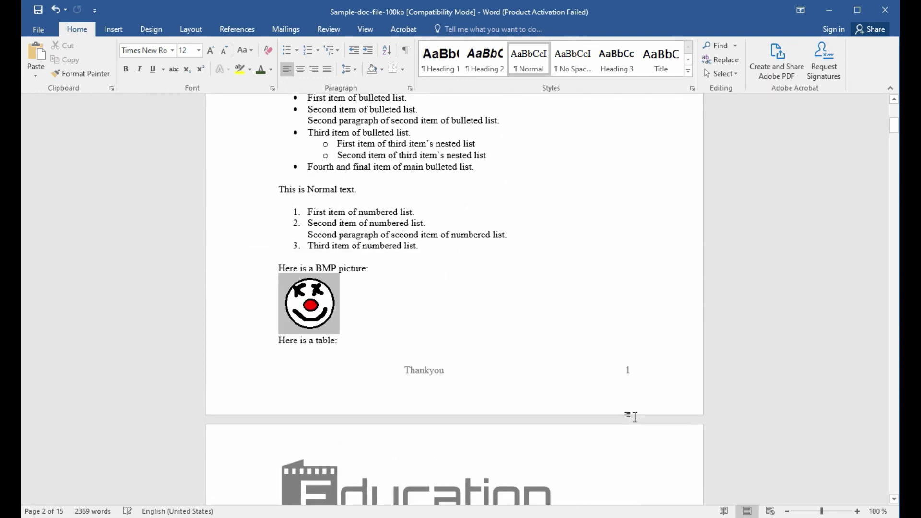
scroll(636, 418, "up", 1)
scroll(635, 417, "up", 1)
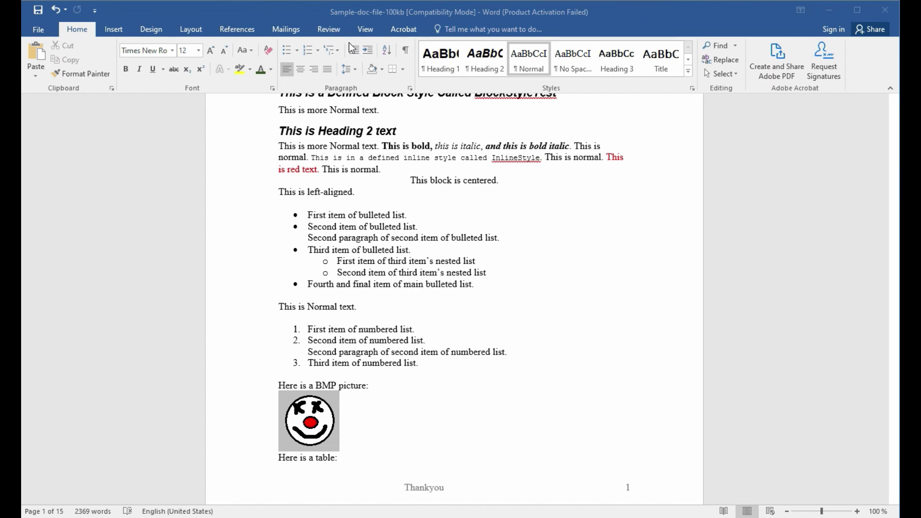
double_click(476, 485)
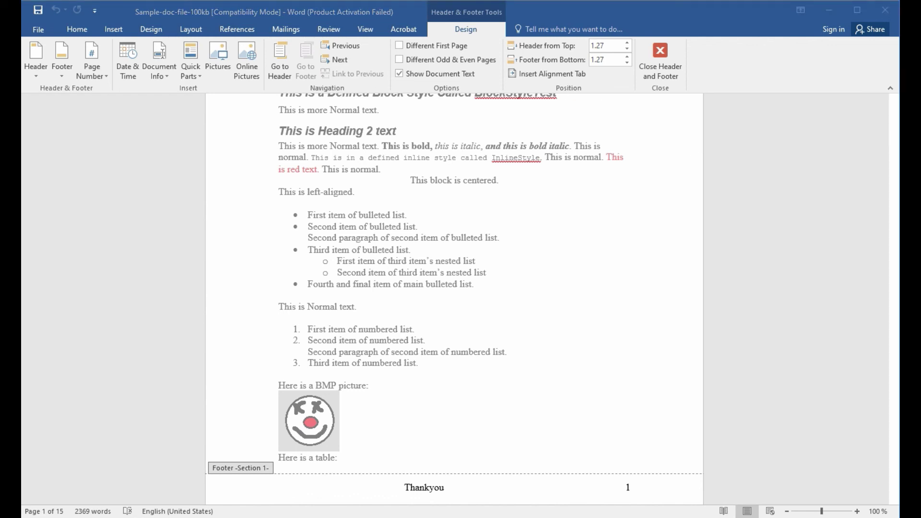
left_click(647, 355)
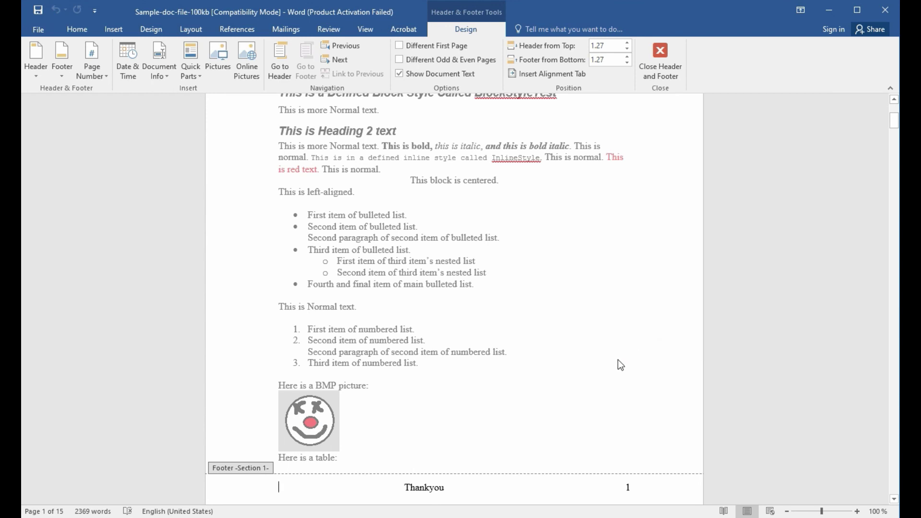
scroll(626, 365, "up", 7)
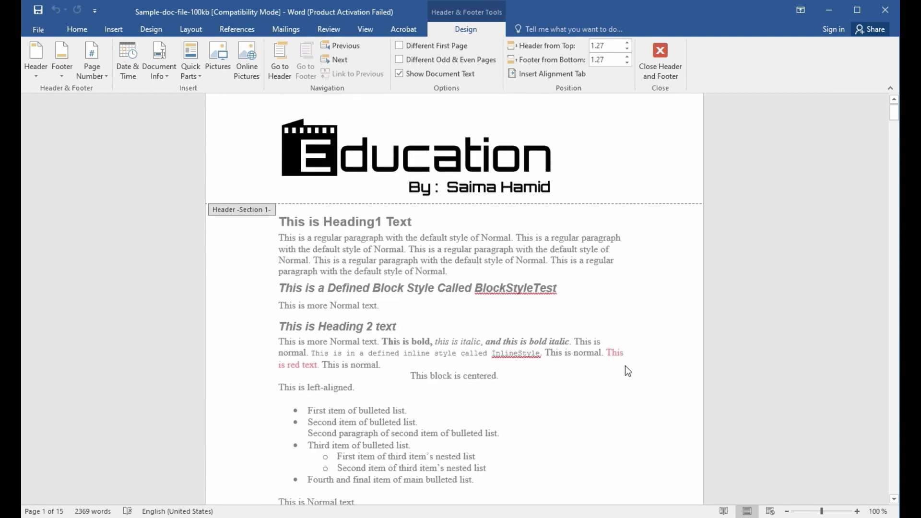
scroll(626, 365, "down", 3)
scroll(625, 366, "down", 5)
scroll(626, 365, "down", 3)
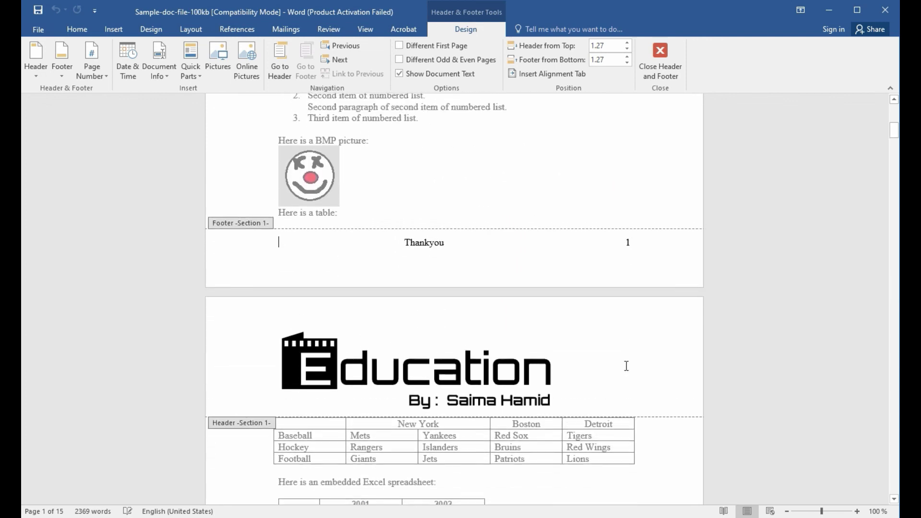
scroll(626, 365, "down", 1)
scroll(625, 366, "down", 2)
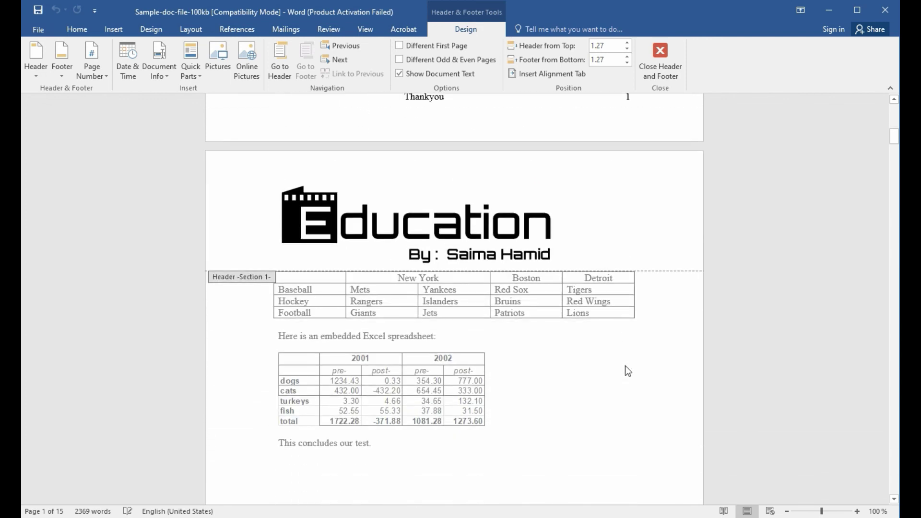
scroll(625, 372, "down", 2)
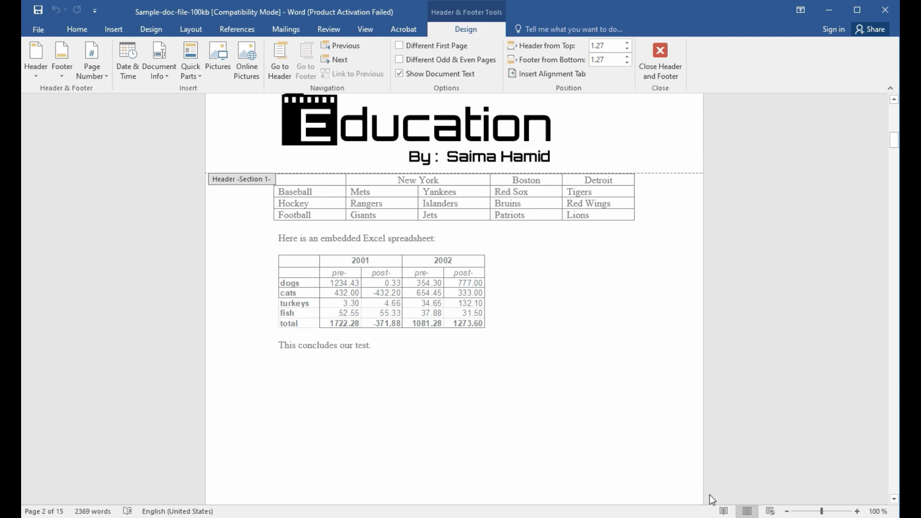